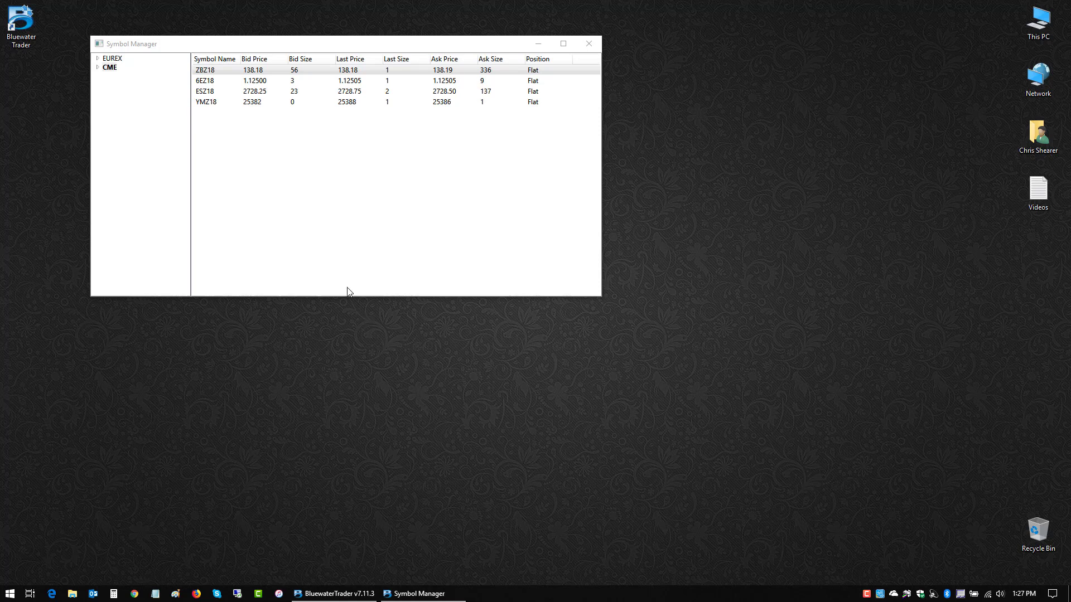
# Step: Open a Charts > Standard > Price/Volume chart for the ZBZ18 contract
pyautogui.click(246, 47)
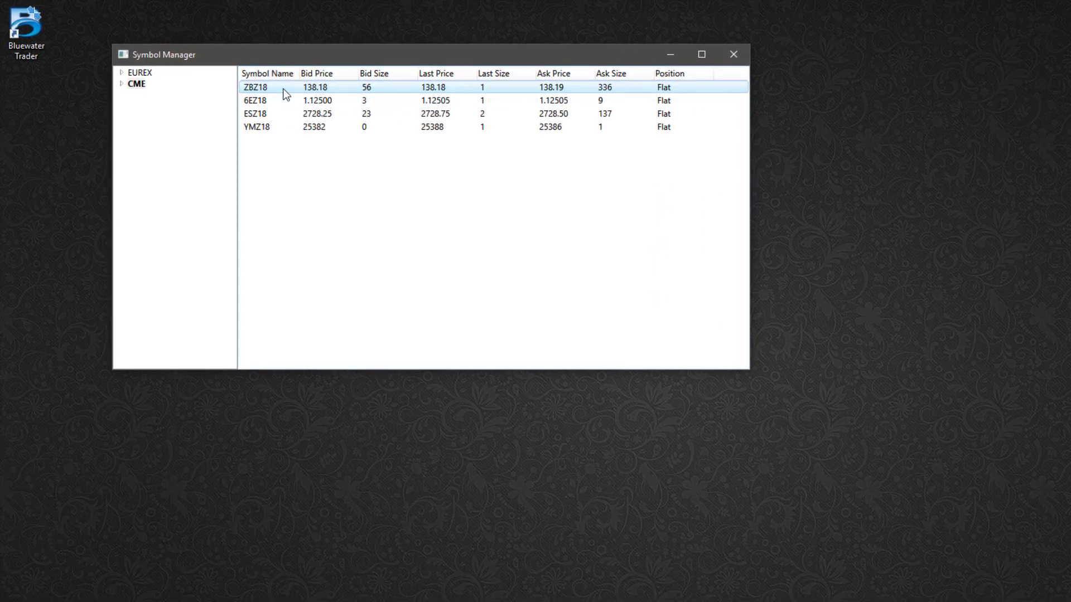
pyautogui.rightClick(281, 86)
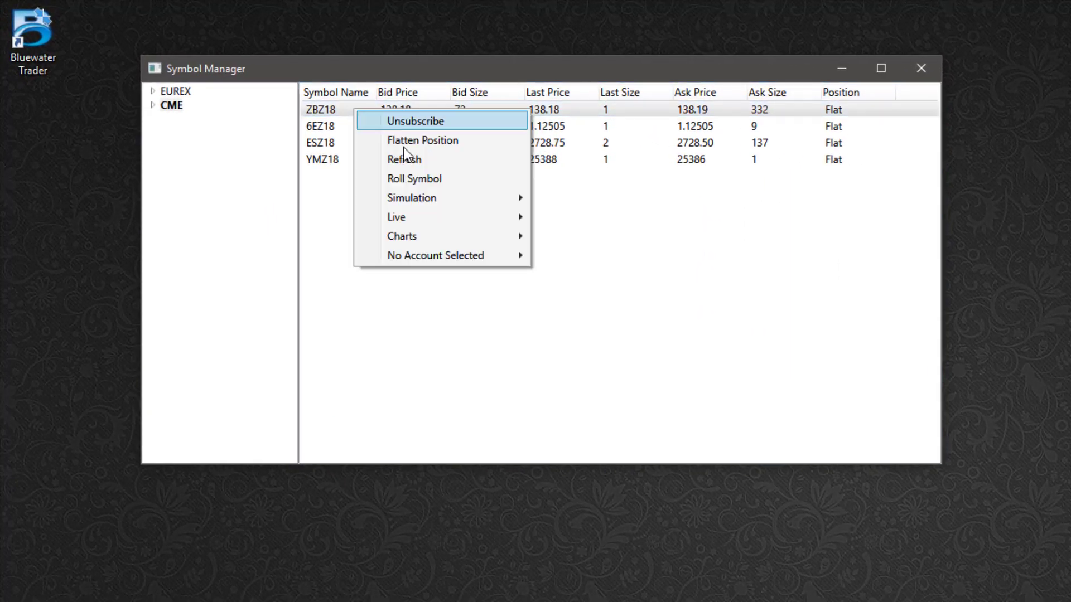
pyautogui.moveTo(514, 240)
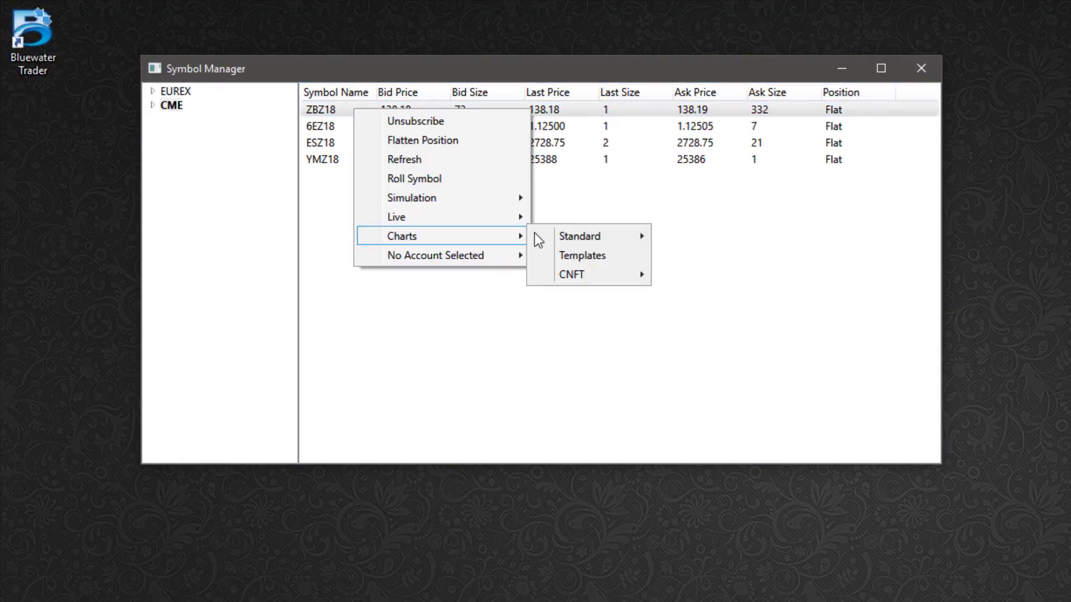
pyautogui.moveTo(628, 242)
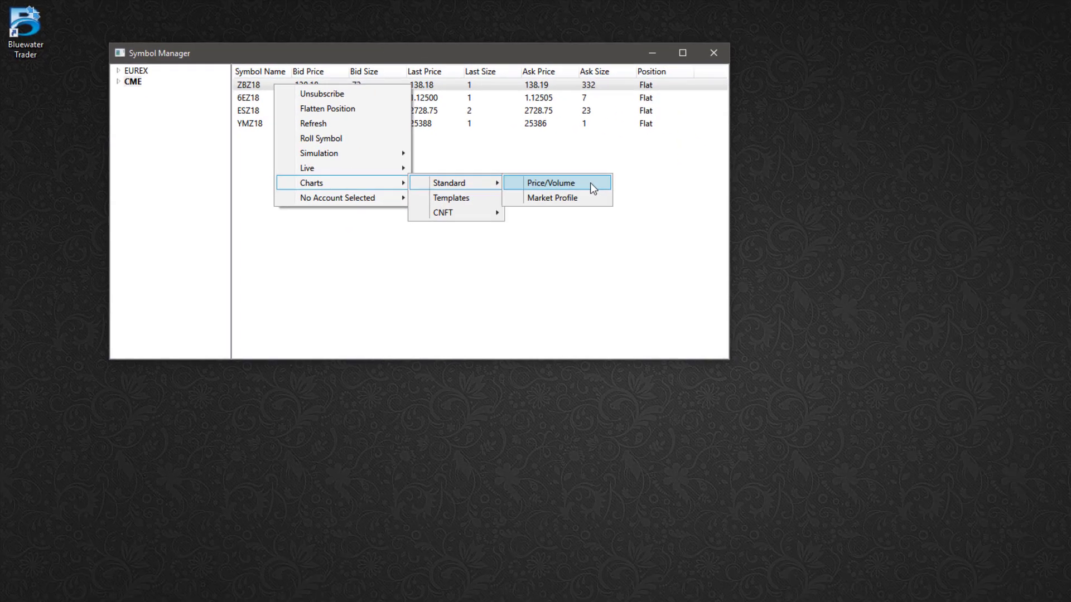
pyautogui.click(764, 237)
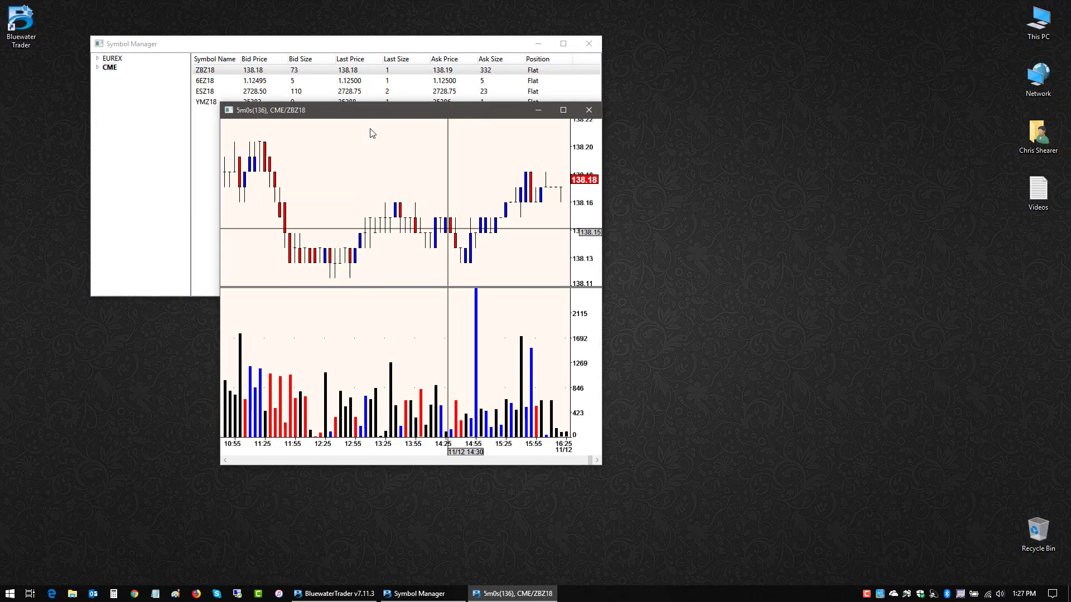
# Step: Drag the ZBZ18 chart window to the top left and stretch it to show 106 bars
pyautogui.moveTo(432, 116); pyautogui.dragTo(505, 104)
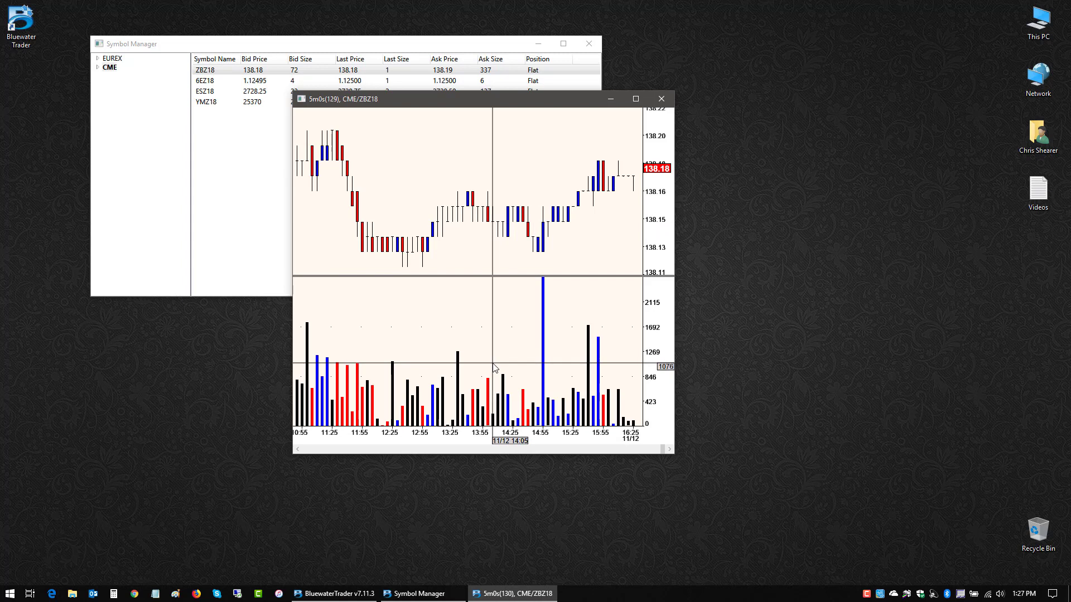
pyautogui.moveTo(485, 100); pyautogui.dragTo(470, 105)
pyautogui.moveTo(391, 112); pyautogui.dragTo(229, 38)
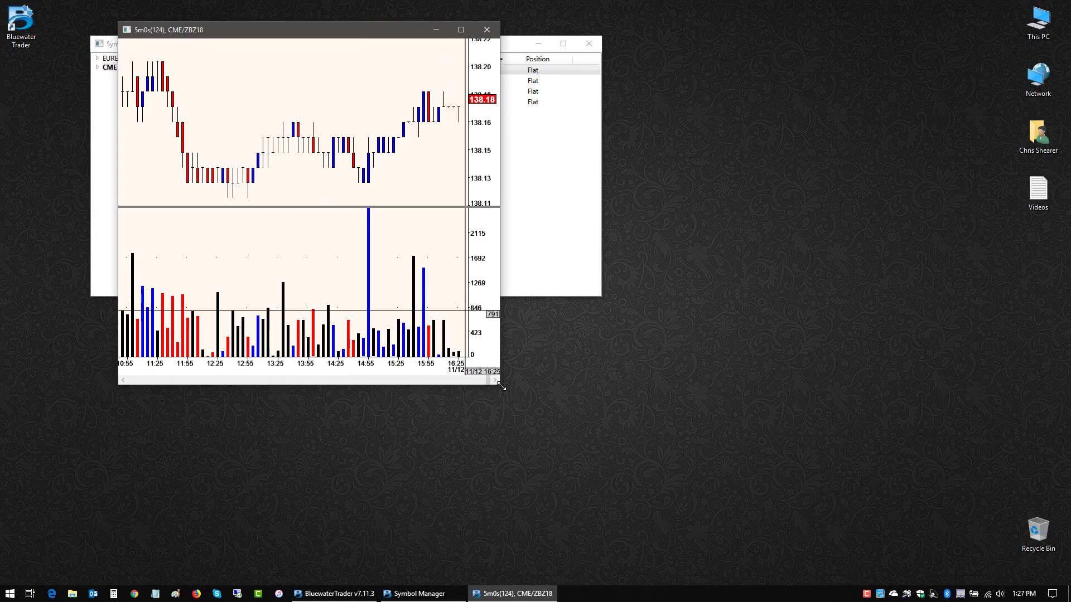
pyautogui.moveTo(501, 386); pyautogui.dragTo(969, 553)
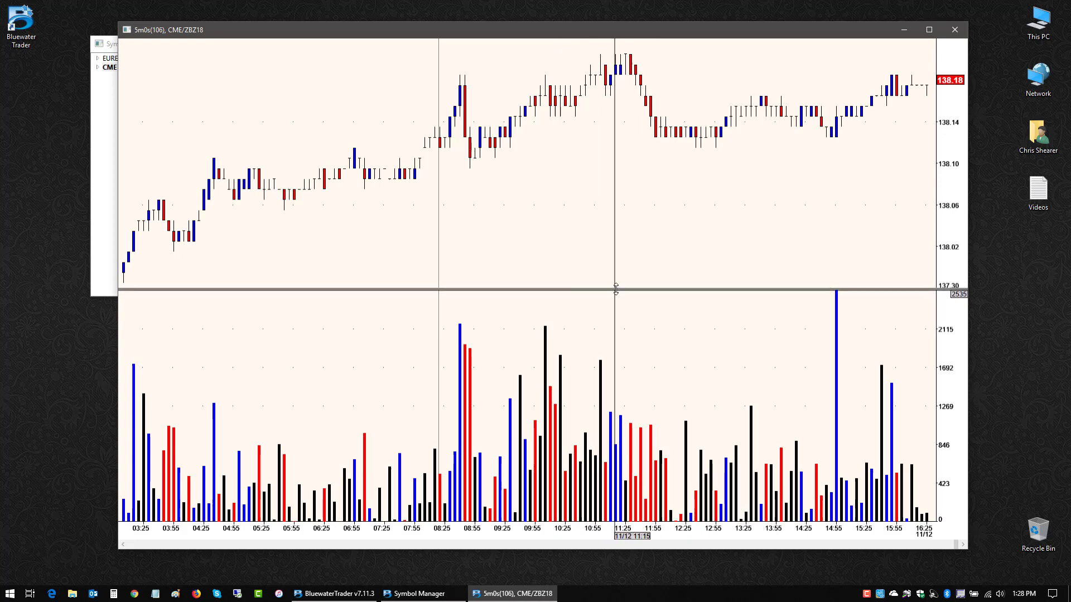
# Step: Drag the price/volume divider down so the price pane fills most of the window
pyautogui.moveTo(615, 295); pyautogui.dragTo(627, 408)
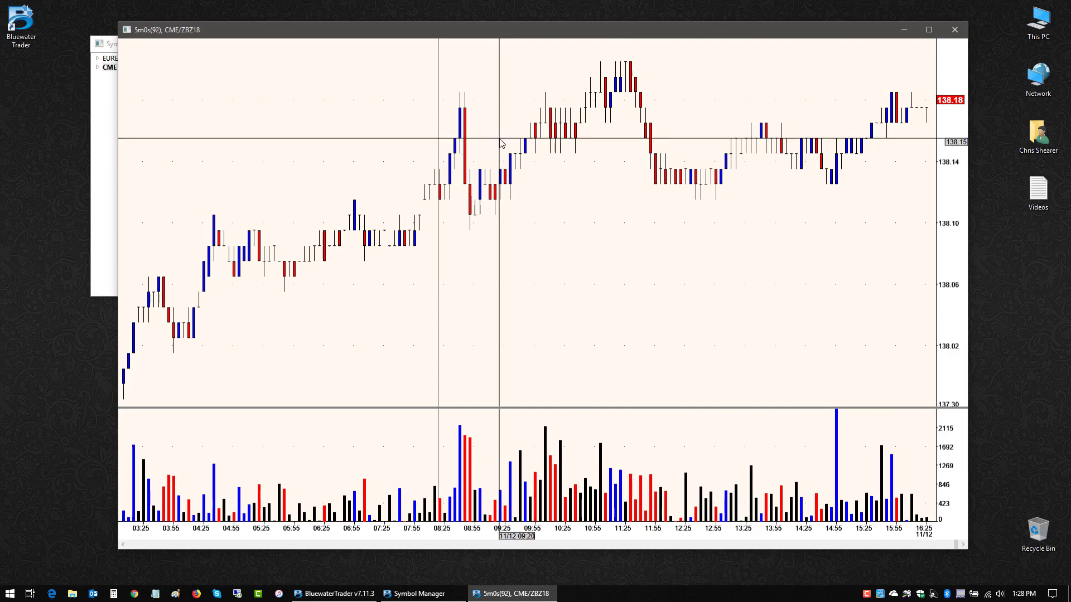
# Step: Open Chart Properties and review the Chart tab, leaving the session open time at 1800
pyautogui.rightClick(500, 163)
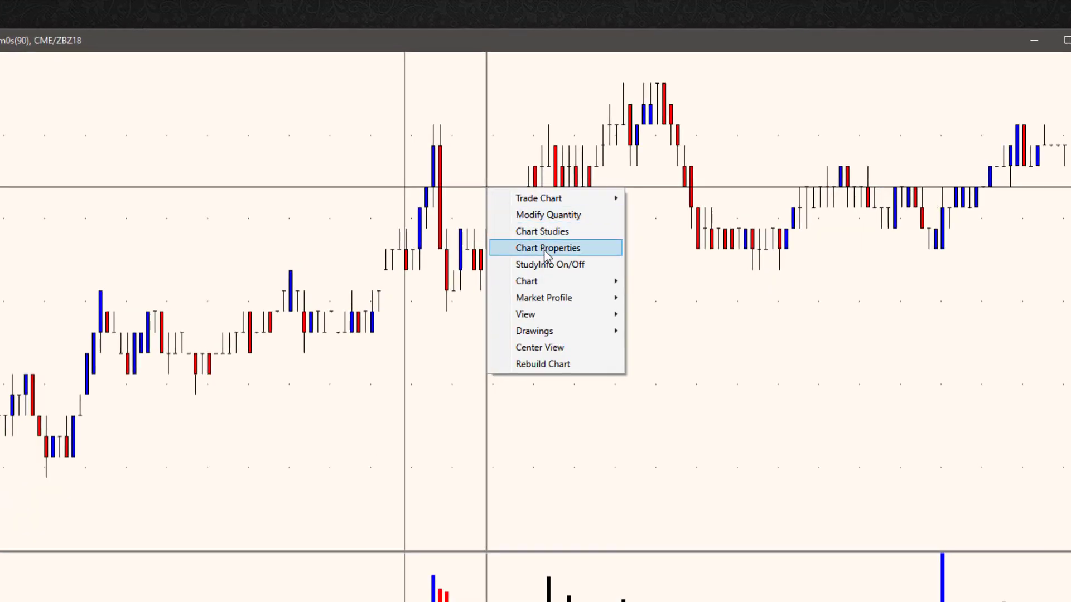
pyautogui.click(546, 241)
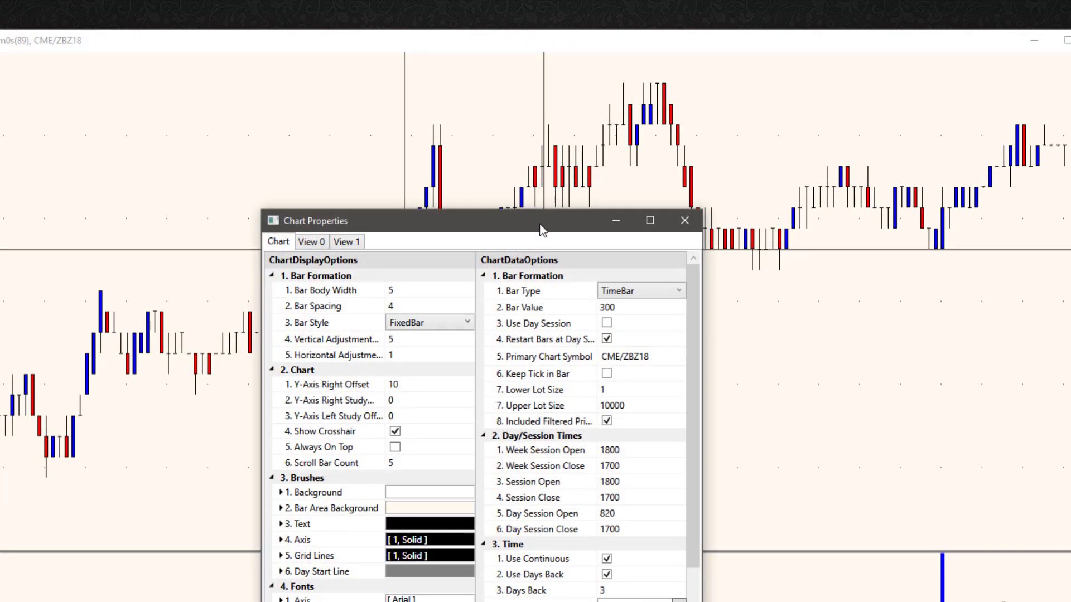
pyautogui.moveTo(540, 229); pyautogui.dragTo(529, 137)
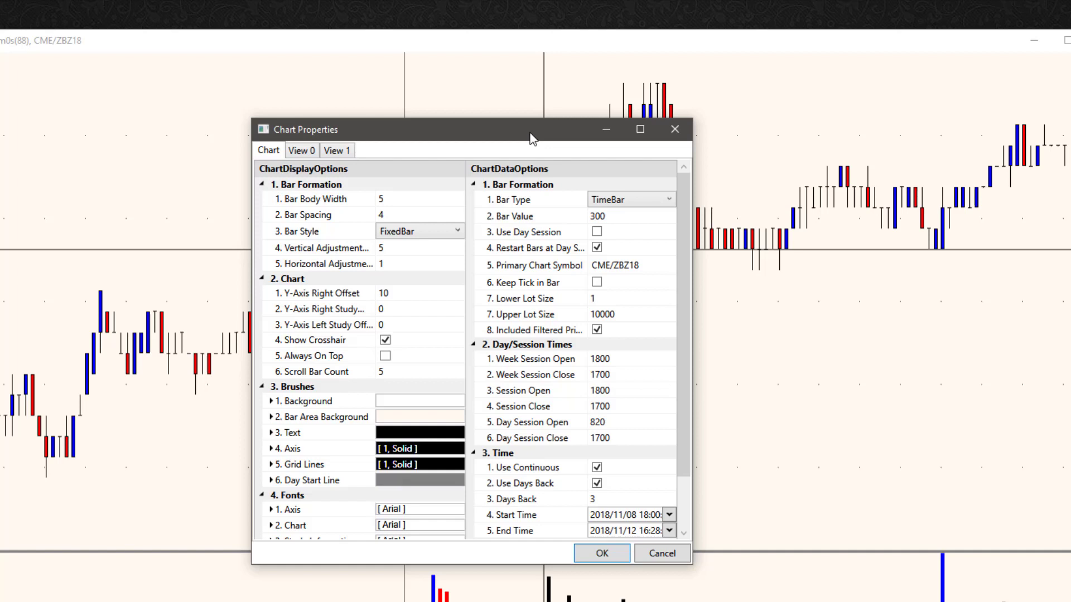
pyautogui.moveTo(681, 275); pyautogui.dragTo(681, 242)
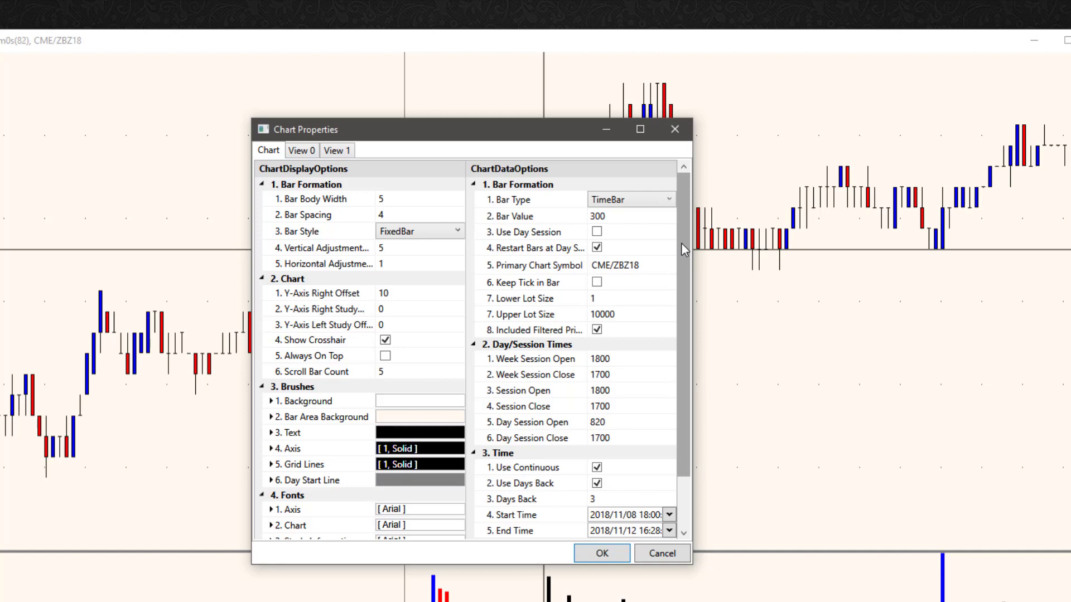
pyautogui.click(595, 266)
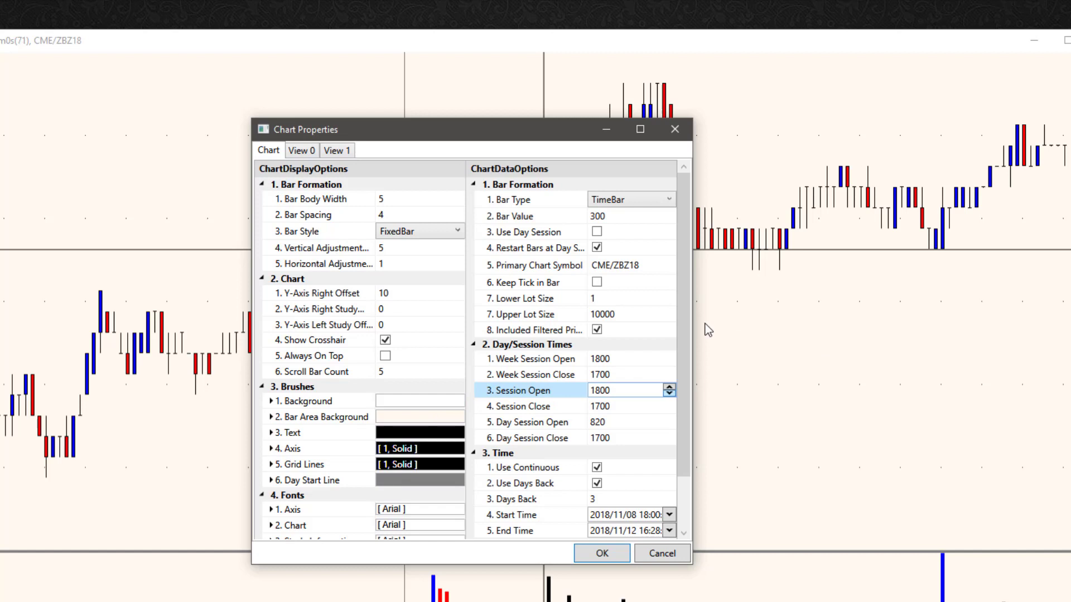
pyautogui.click(598, 390)
pyautogui.press('Return')
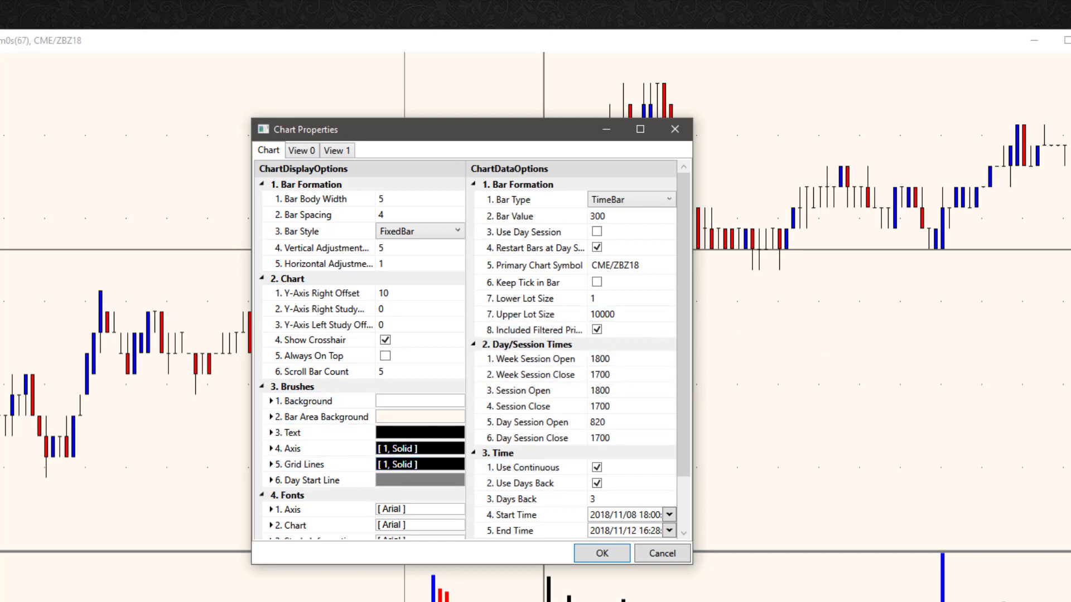
# Step: Under Brushes > Background, change BrushColor from White to Silver
pyautogui.click(271, 401)
pyautogui.click(413, 418)
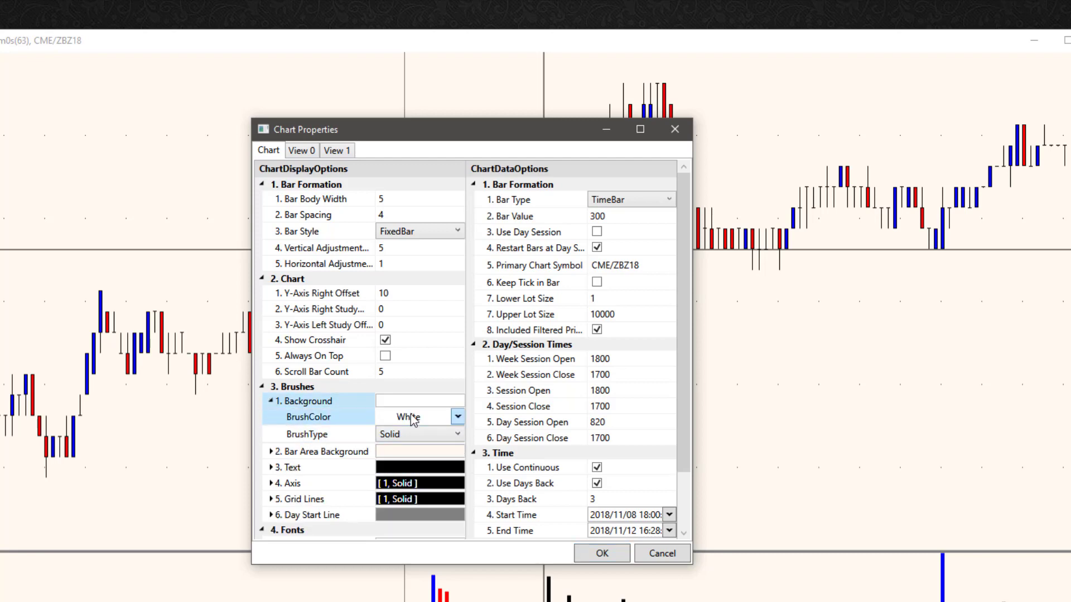
pyautogui.click(457, 416)
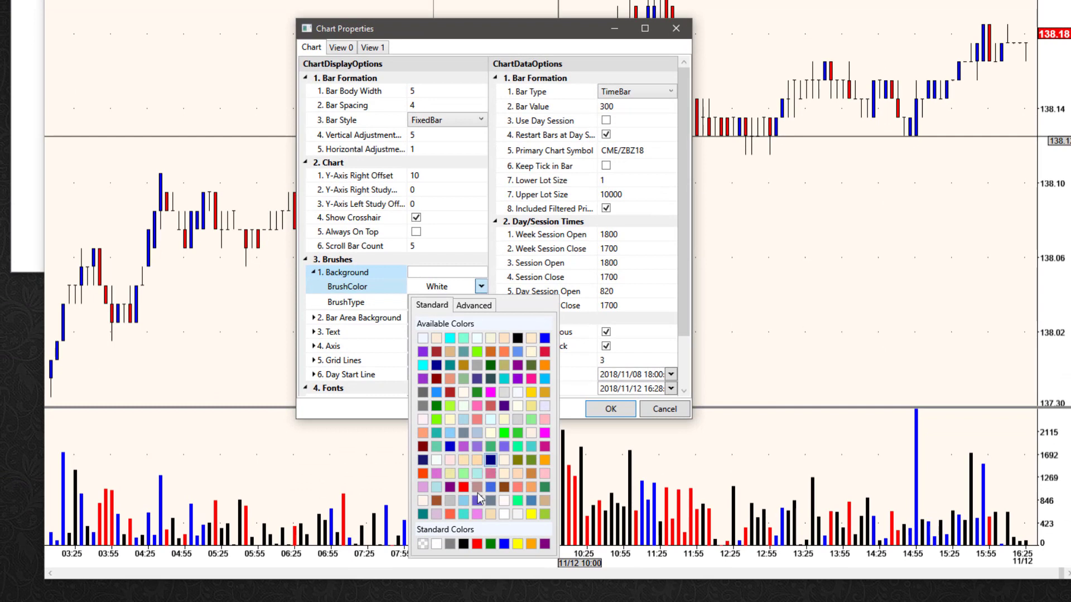
pyautogui.click(450, 500)
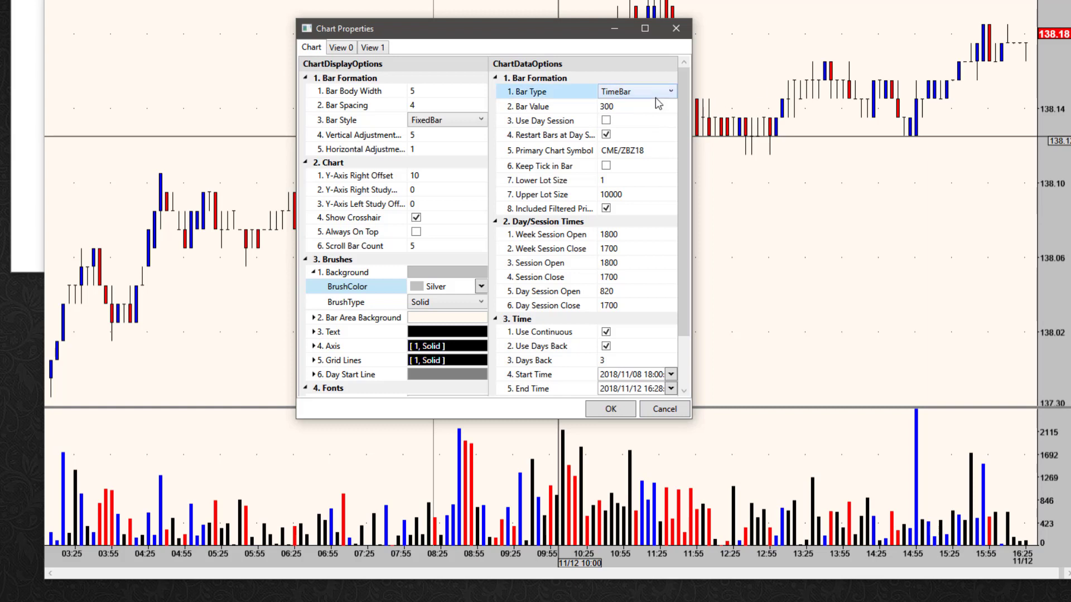
# Step: Keep TimeBar as the bar type, change the bar value from 300 to 60, and apply
pyautogui.click(620, 92)
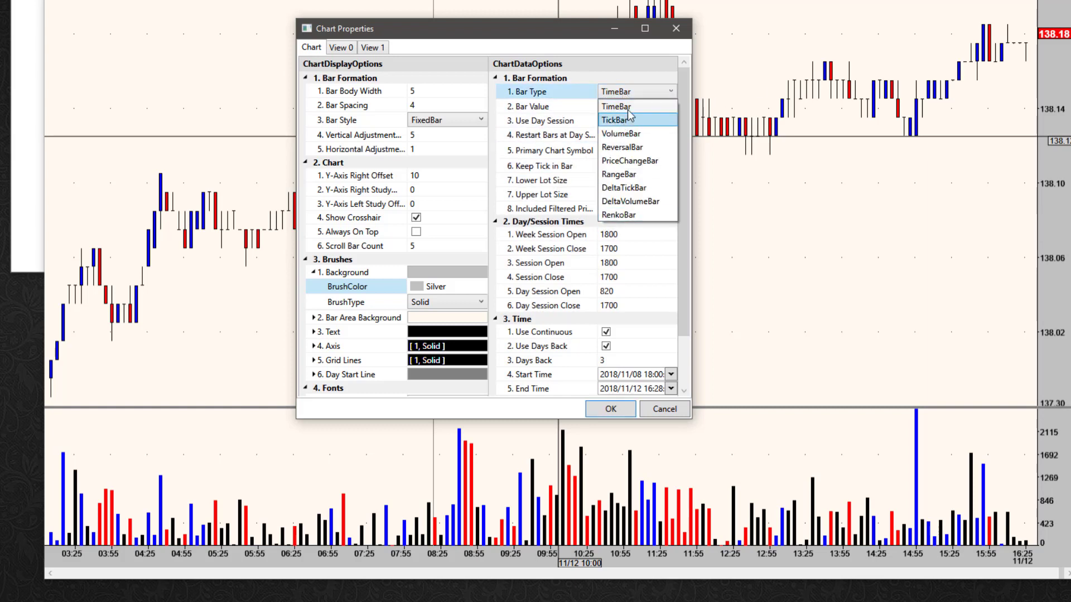
pyautogui.click(633, 92)
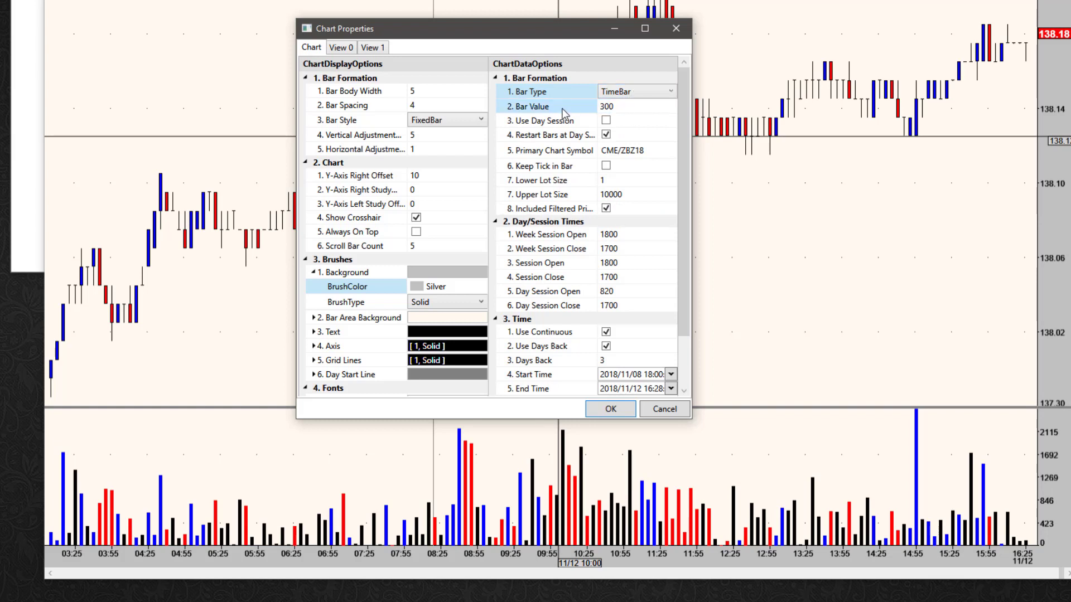
pyautogui.click(619, 107)
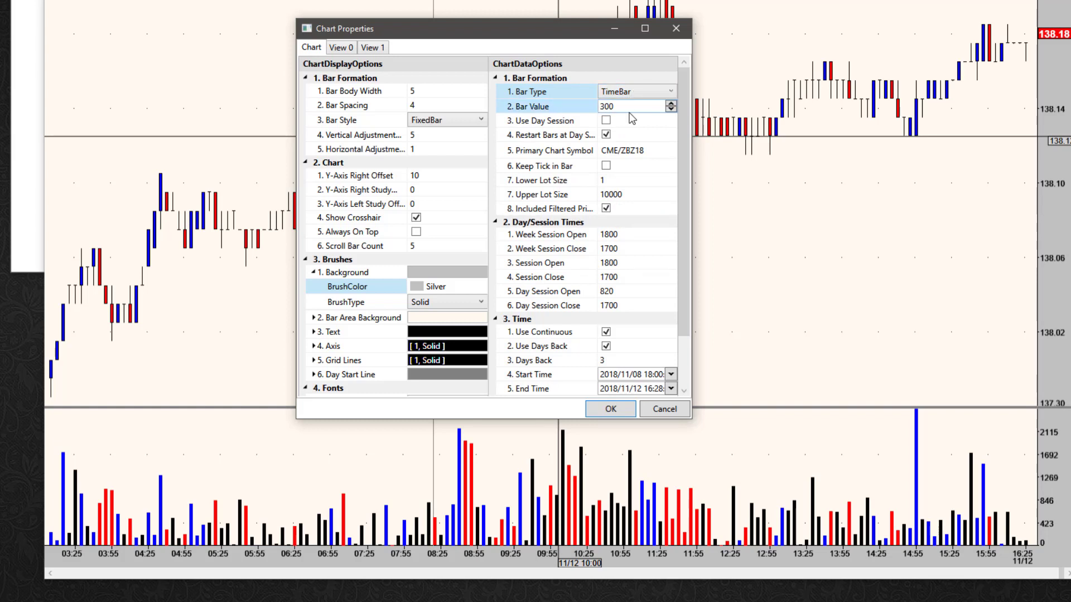
pyautogui.doubleClick(626, 106)
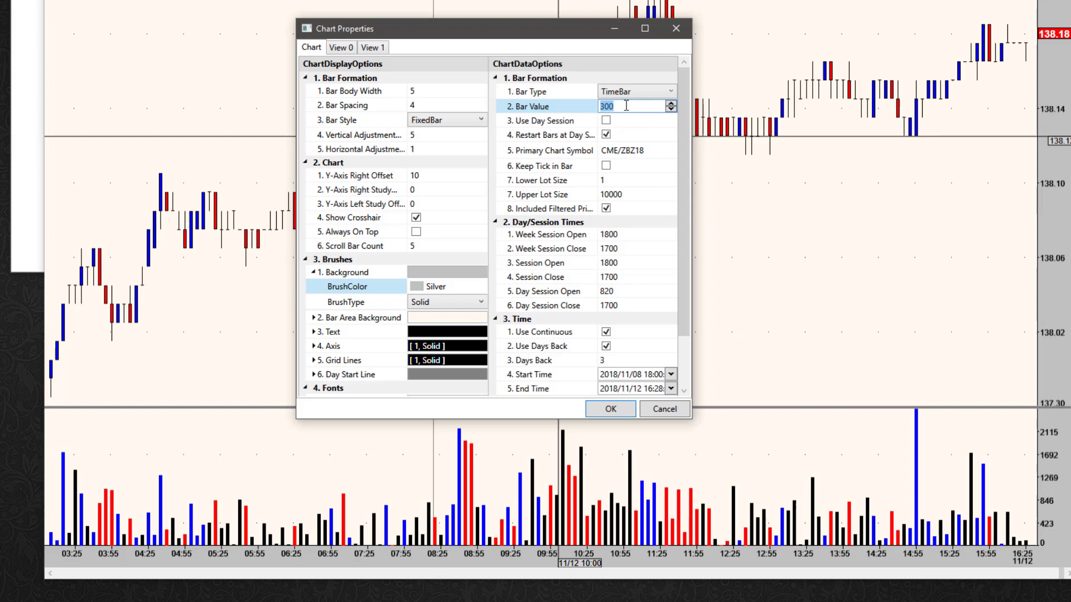
pyautogui.write('60')
pyautogui.click(609, 410)
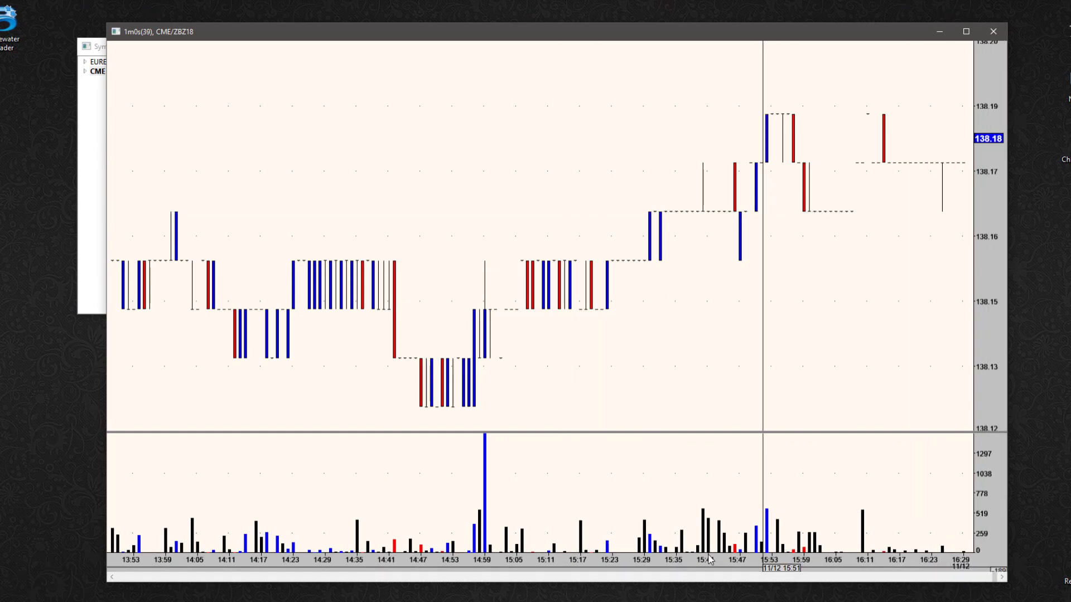
# Step: Reopen Chart Properties and set View 0's Show Study Info to TopLeft
pyautogui.rightClick(559, 162)
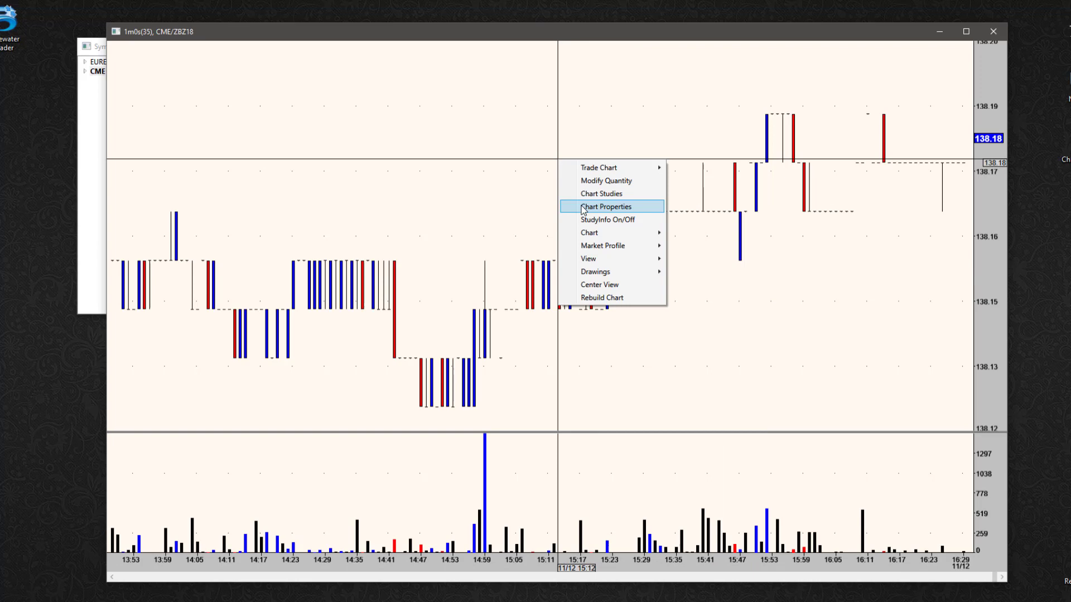
pyautogui.click(583, 207)
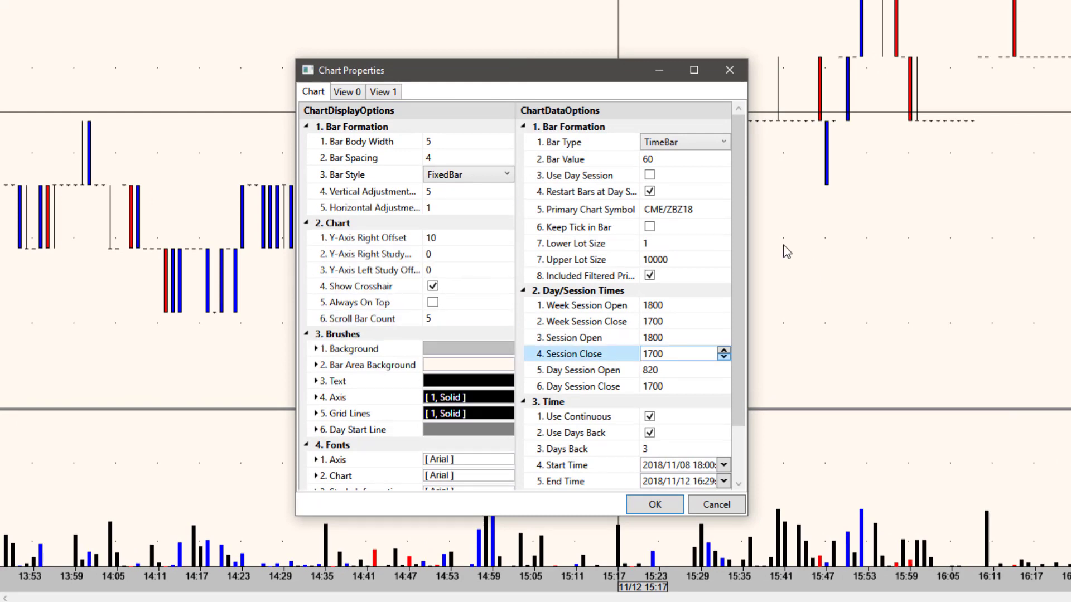
pyautogui.moveTo(737, 235)
pyautogui.mouseDown()
pyautogui.moveTo(740, 349)
pyautogui.moveTo(755, 229)
pyautogui.mouseUp()
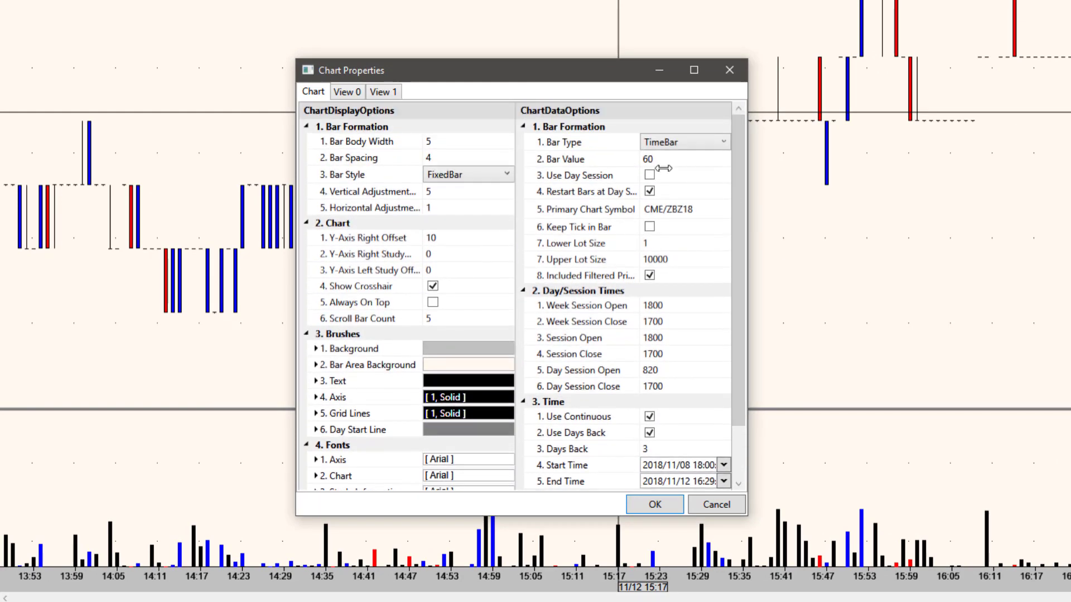
pyautogui.click(355, 95)
pyautogui.click(385, 94)
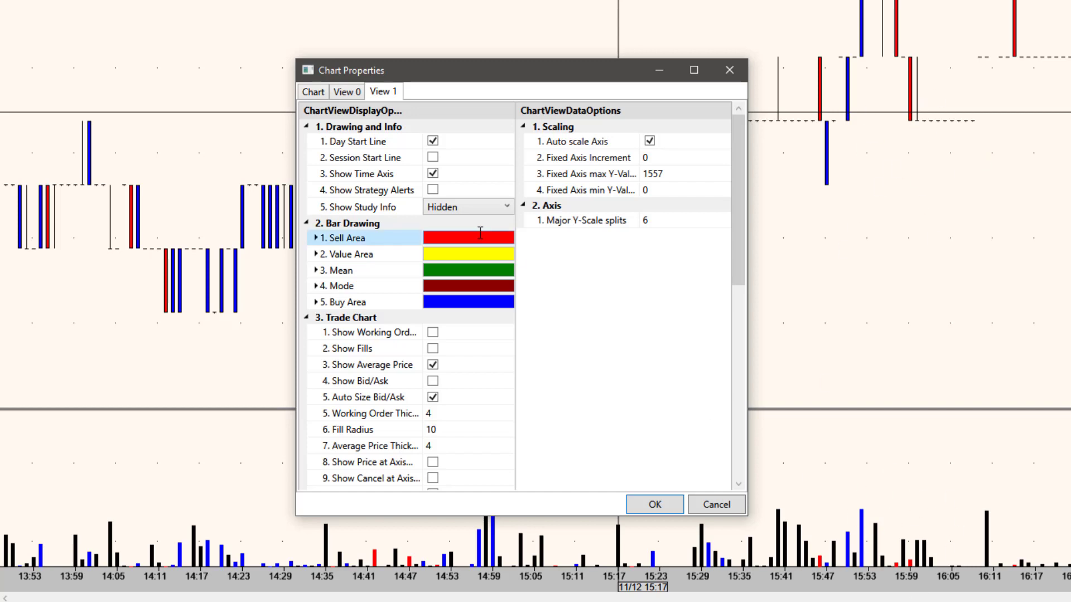
pyautogui.click(340, 96)
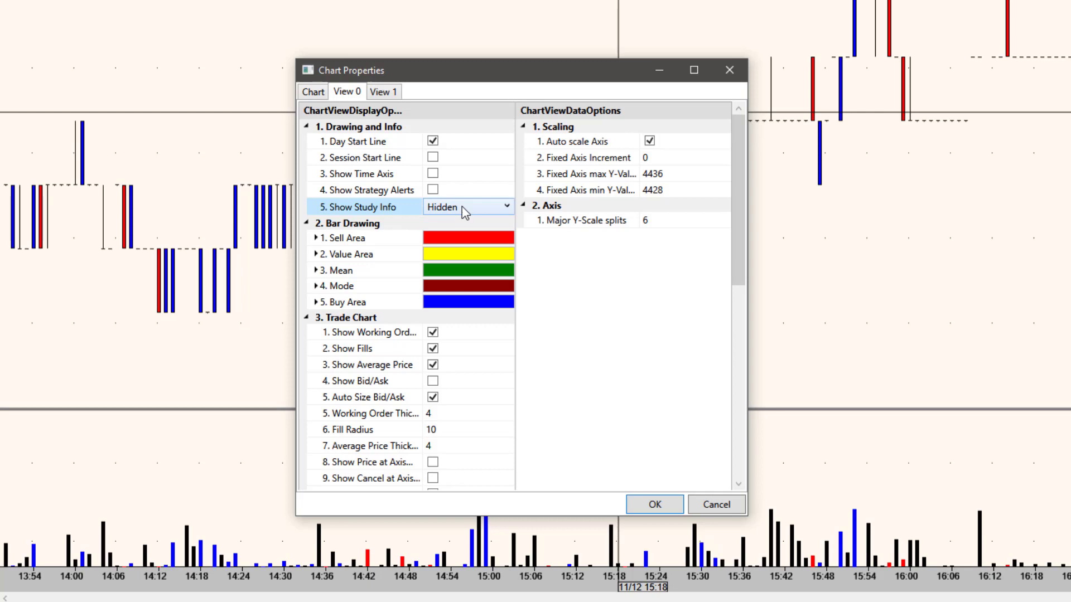
pyautogui.press('Up')
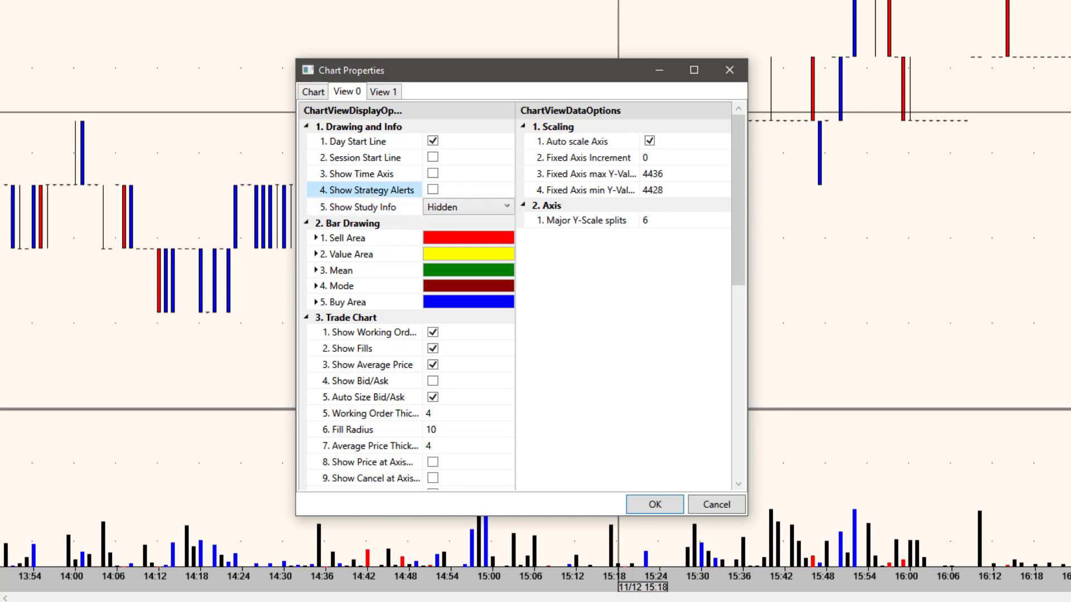
pyautogui.click(443, 215)
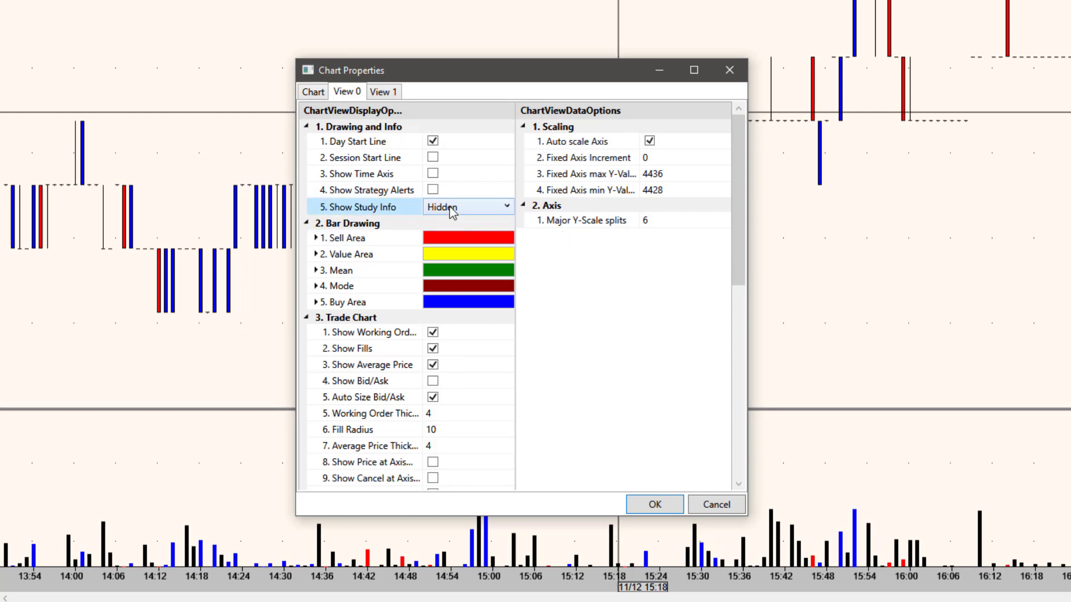
pyautogui.click(453, 212)
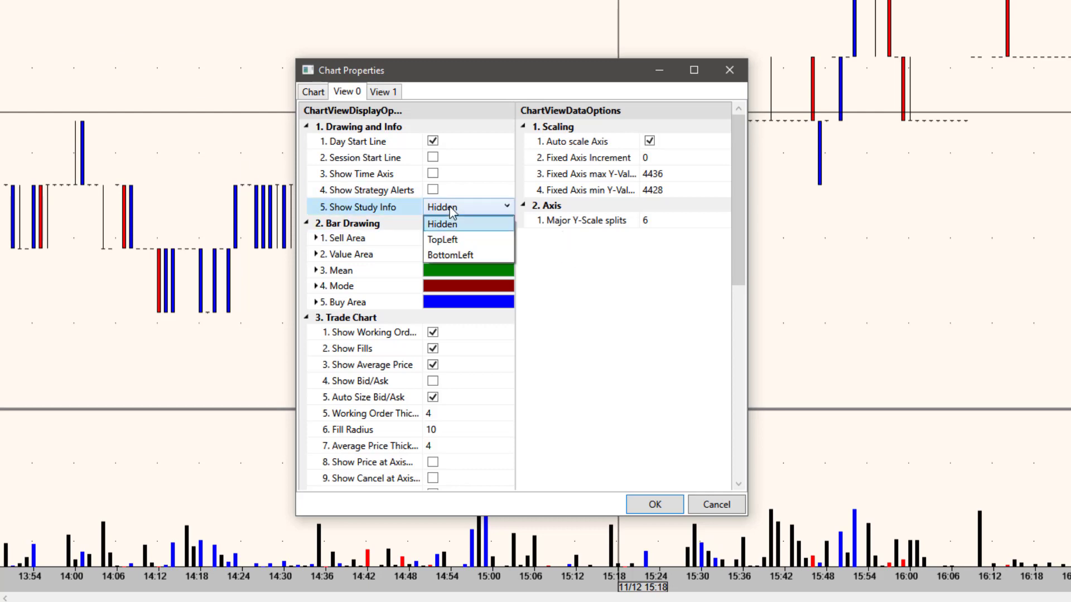
pyautogui.click(456, 240)
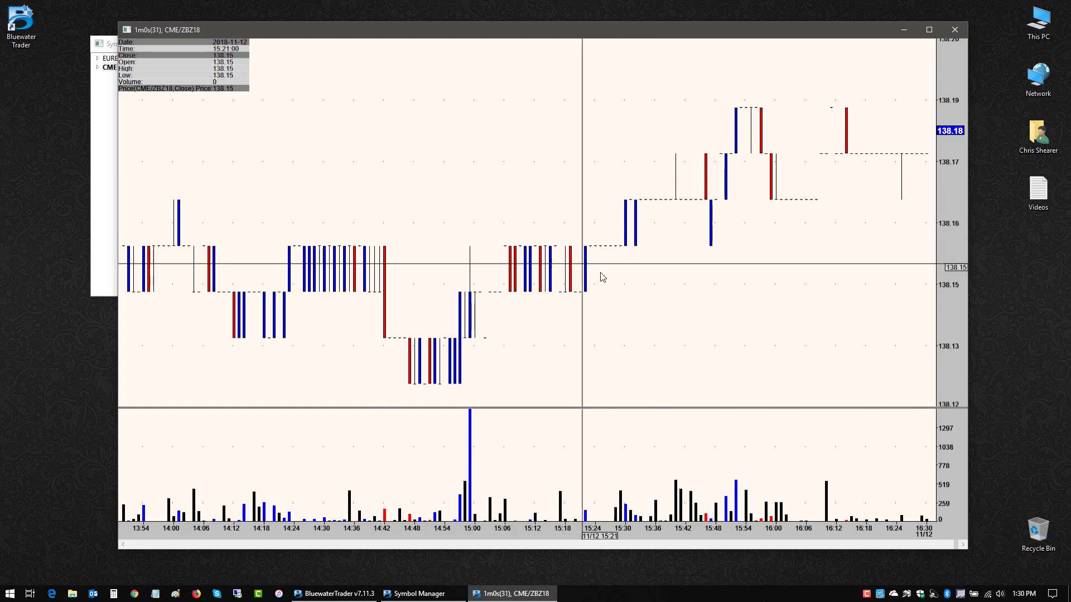
# Step: Shorten the price pane and add an empty pane with View > Add View
pyautogui.moveTo(630, 409); pyautogui.dragTo(629, 346)
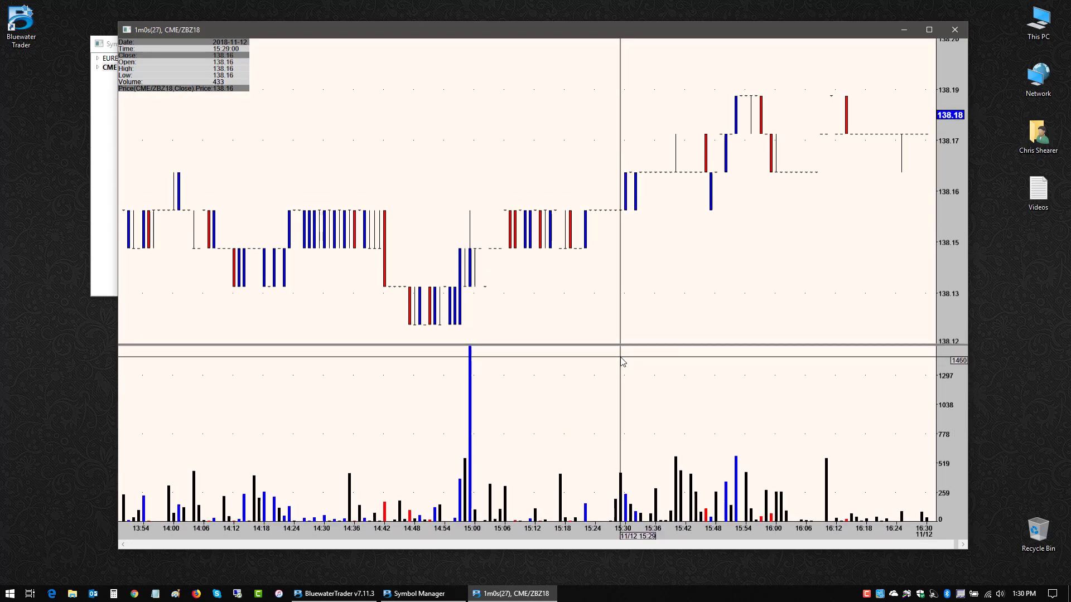
pyautogui.rightClick(559, 406)
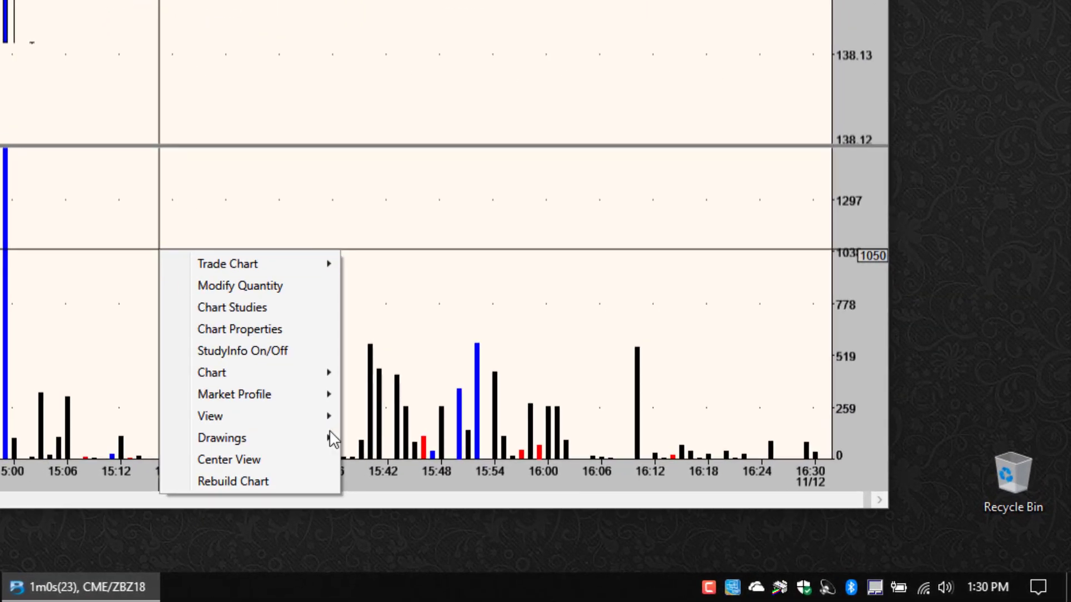
pyautogui.moveTo(298, 424)
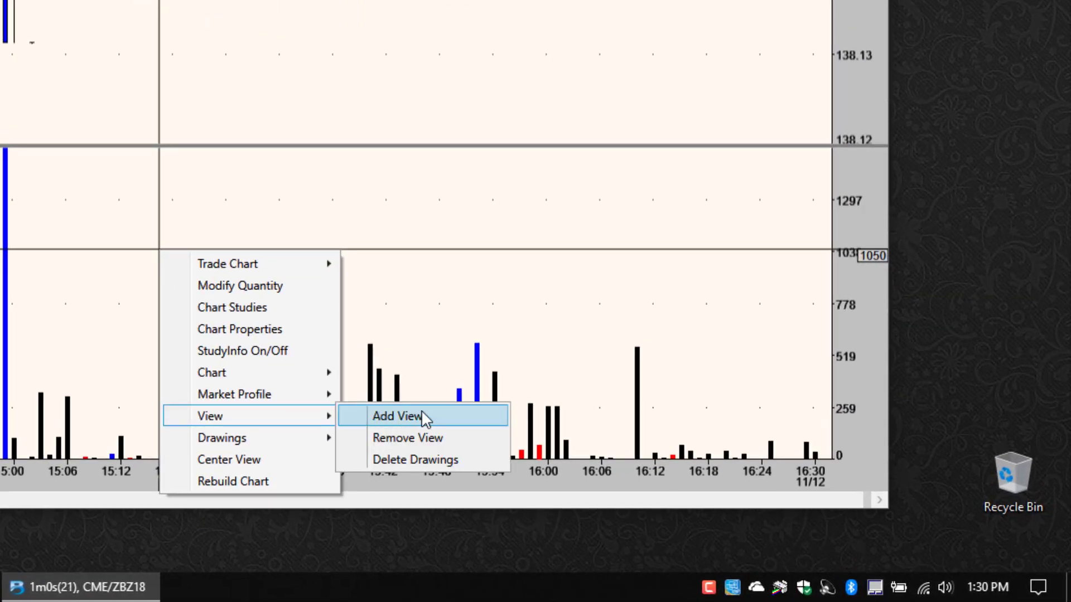
pyautogui.click(454, 417)
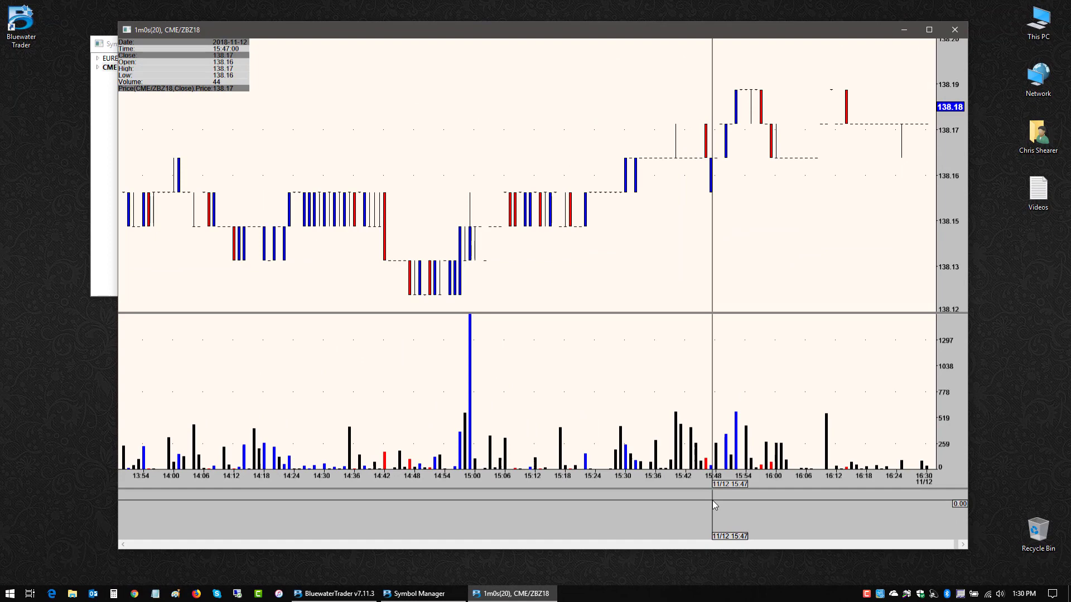
# Step: Resize the volume pane and the new empty pane so the bottom pane has room
pyautogui.moveTo(540, 491); pyautogui.dragTo(558, 434)
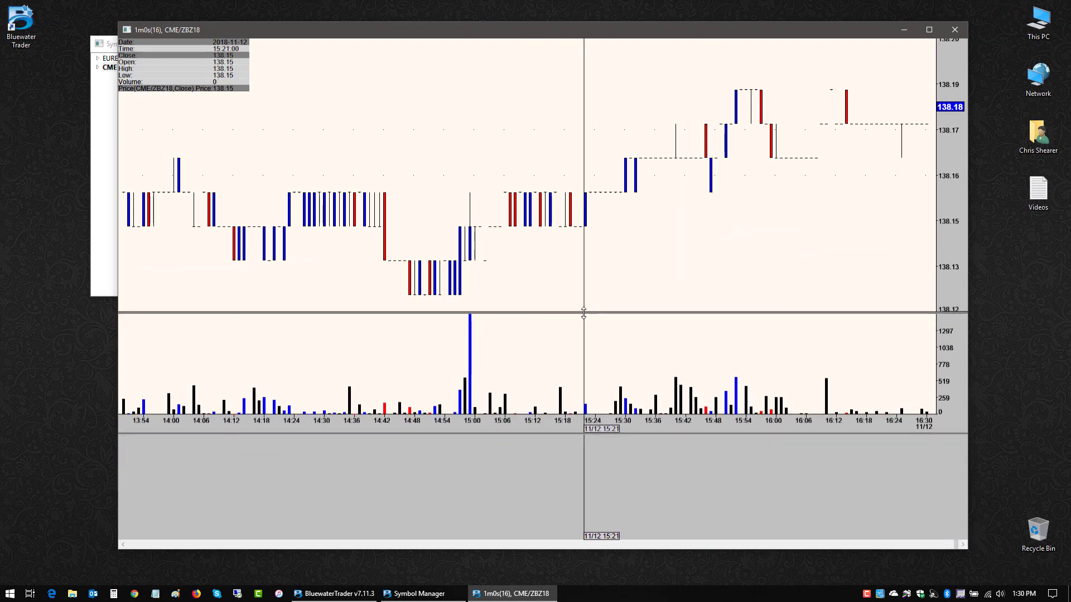
pyautogui.moveTo(583, 313); pyautogui.dragTo(588, 245)
pyautogui.moveTo(609, 433); pyautogui.dragTo(592, 379)
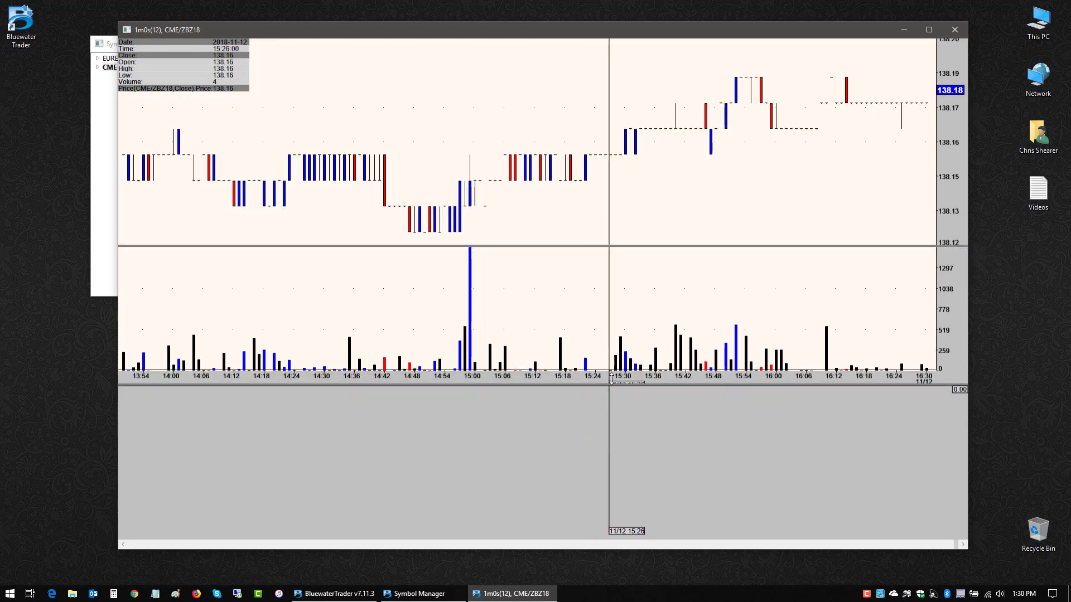
pyautogui.moveTo(592, 458); pyautogui.dragTo(540, 430)
# Step: Add a MACD(8,34,9,Close) study on CME ZBZ18 to the bottom pane via Chart Studies
pyautogui.rightClick(541, 431)
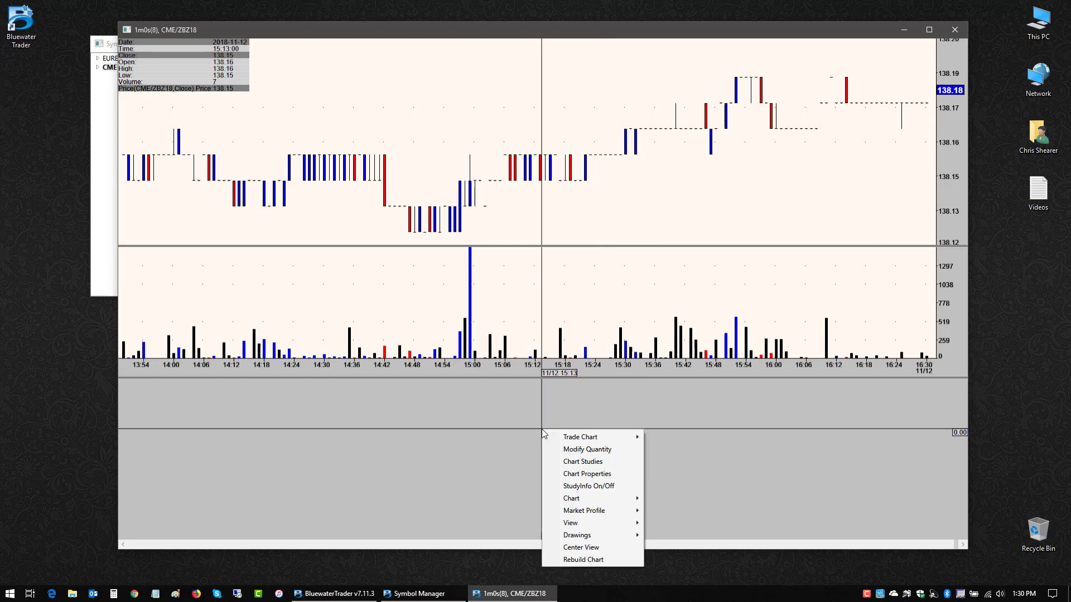
pyautogui.click(593, 461)
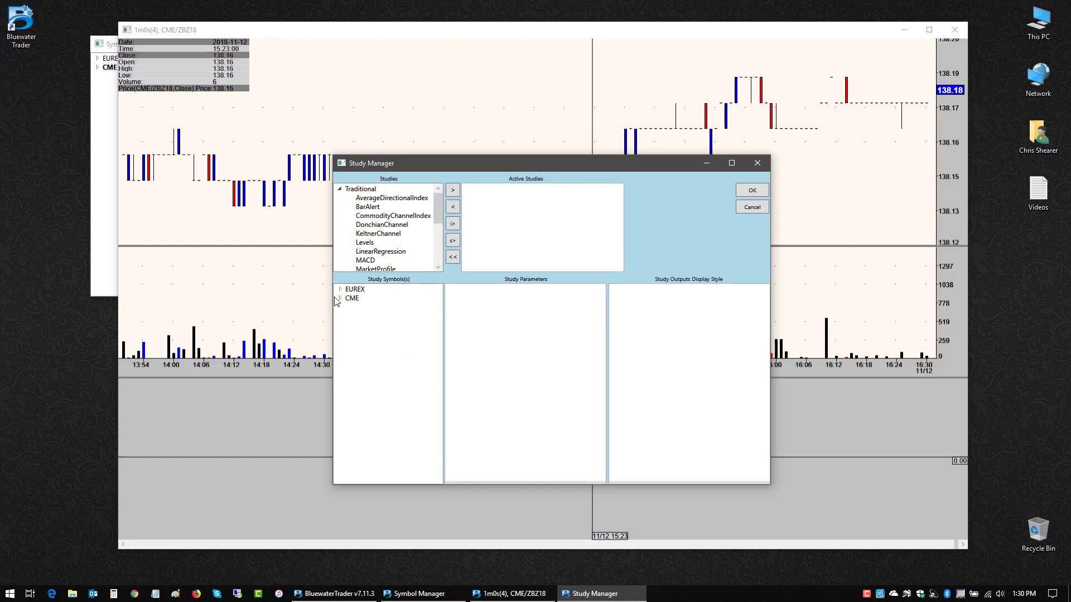
pyautogui.click(340, 299)
pyautogui.scroll(-5, 376, 383)
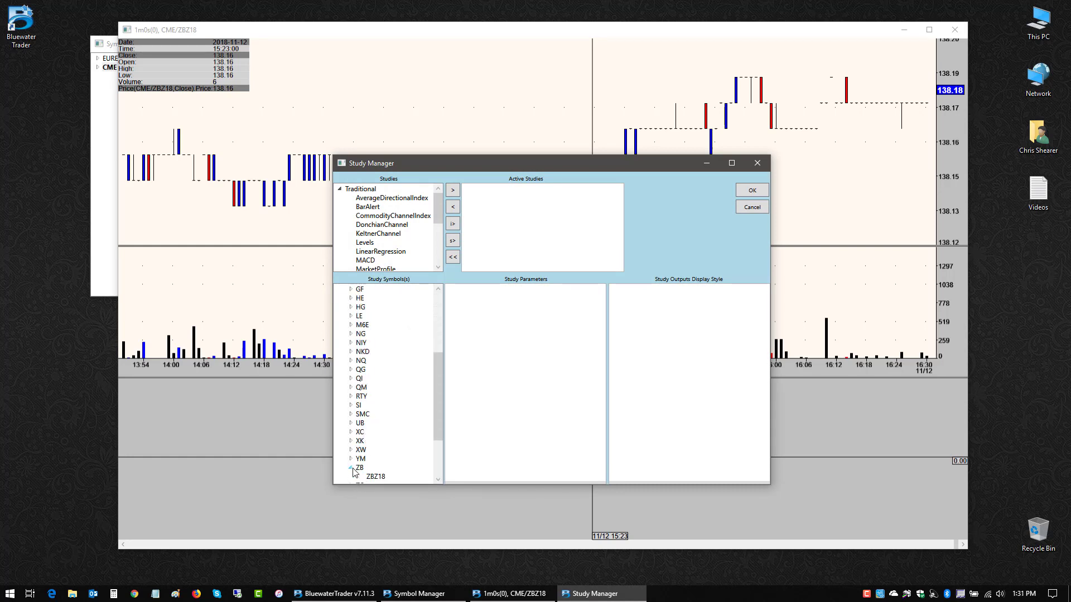
pyautogui.click(375, 477)
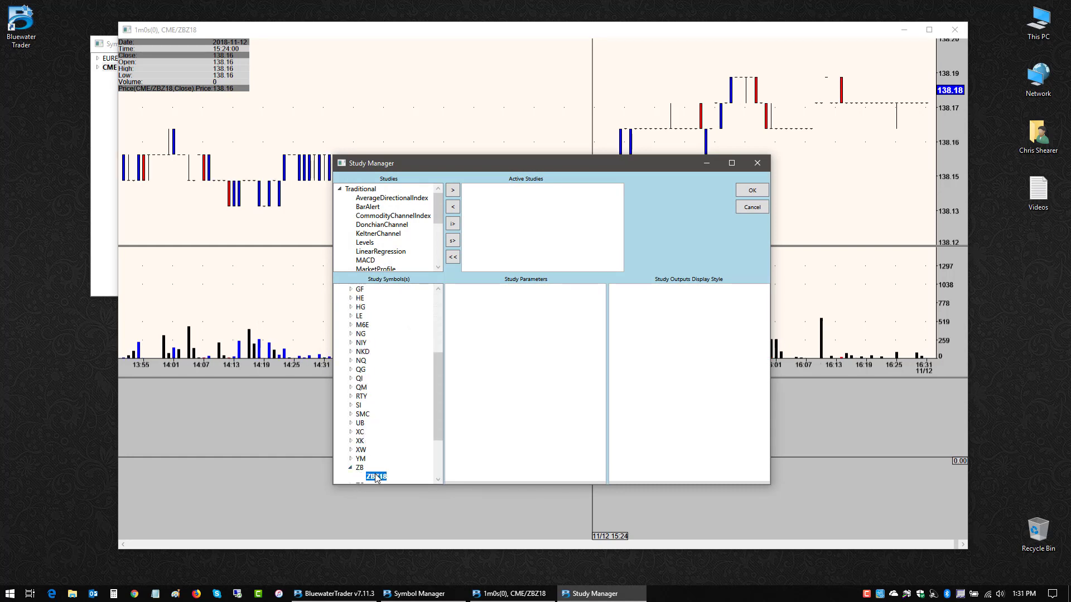
pyautogui.click(373, 262)
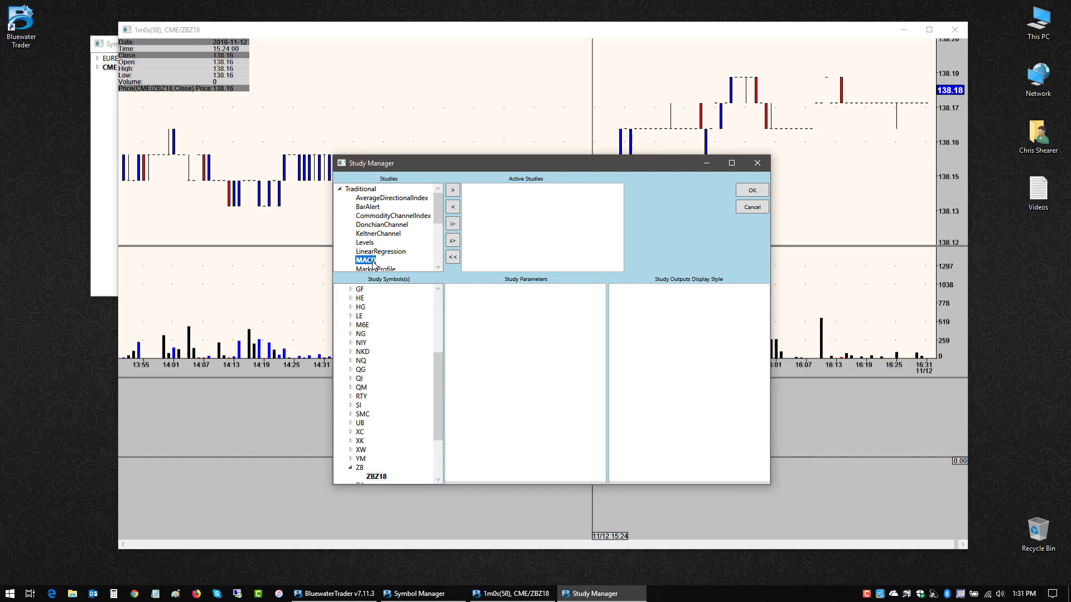
pyautogui.click(453, 191)
pyautogui.click(750, 191)
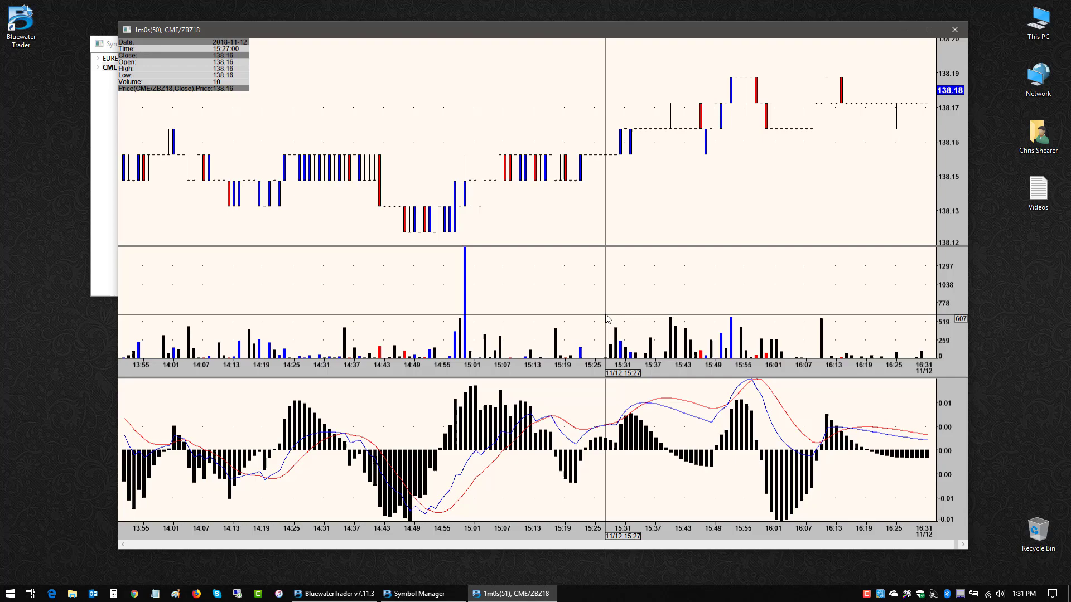
# Step: In Chart Properties, set View 2's Show Study Info to TopLeft and apply
pyautogui.rightClick(570, 87)
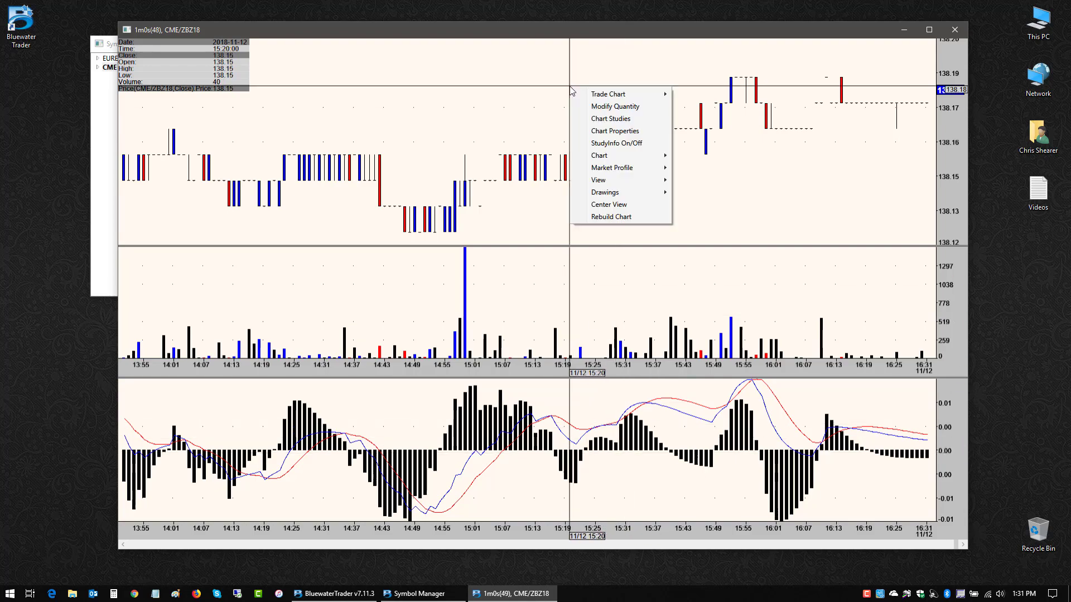
pyautogui.click(615, 130)
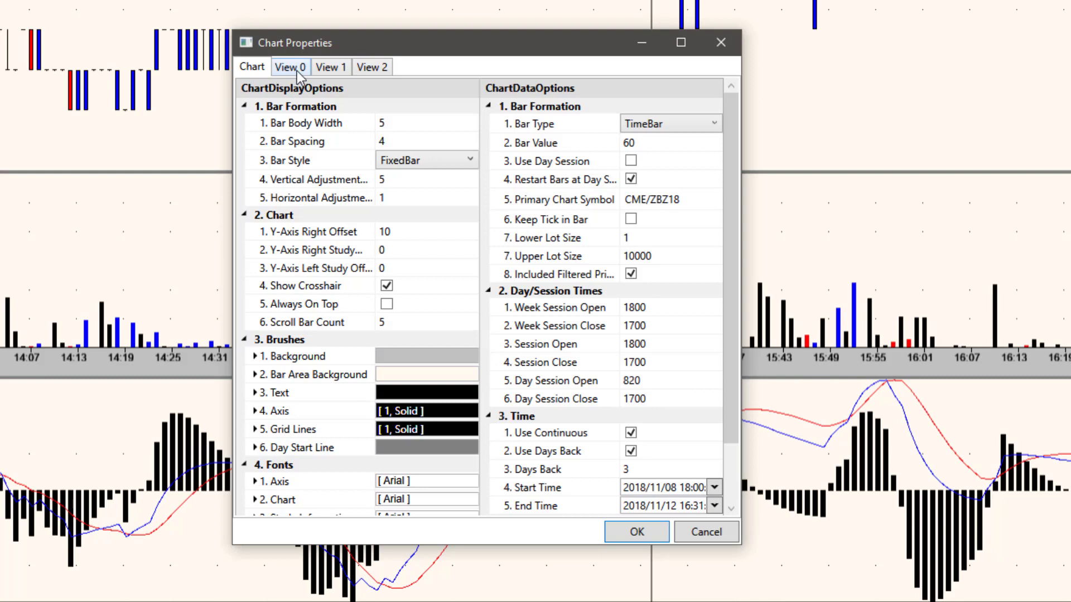
pyautogui.click(297, 71)
pyautogui.click(331, 69)
pyautogui.click(375, 68)
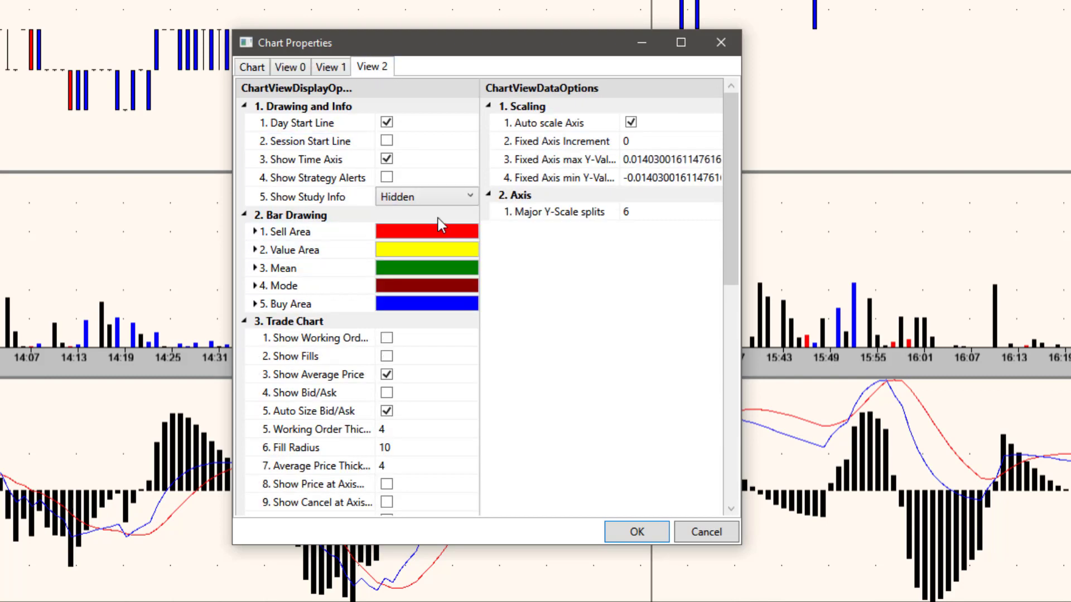
pyautogui.click(437, 199)
pyautogui.click(437, 200)
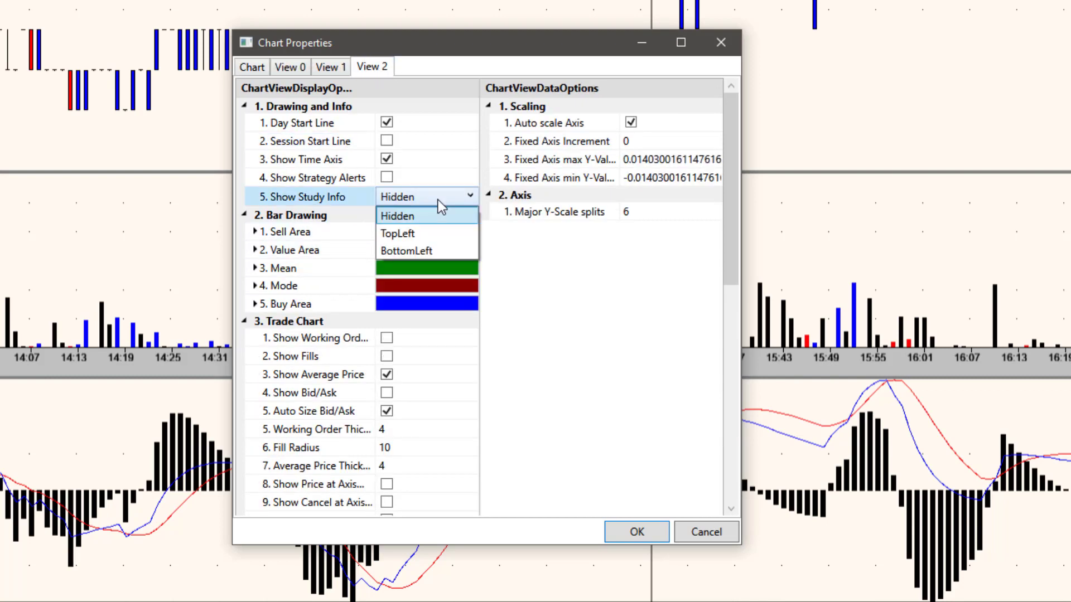
pyautogui.click(417, 234)
pyautogui.click(656, 531)
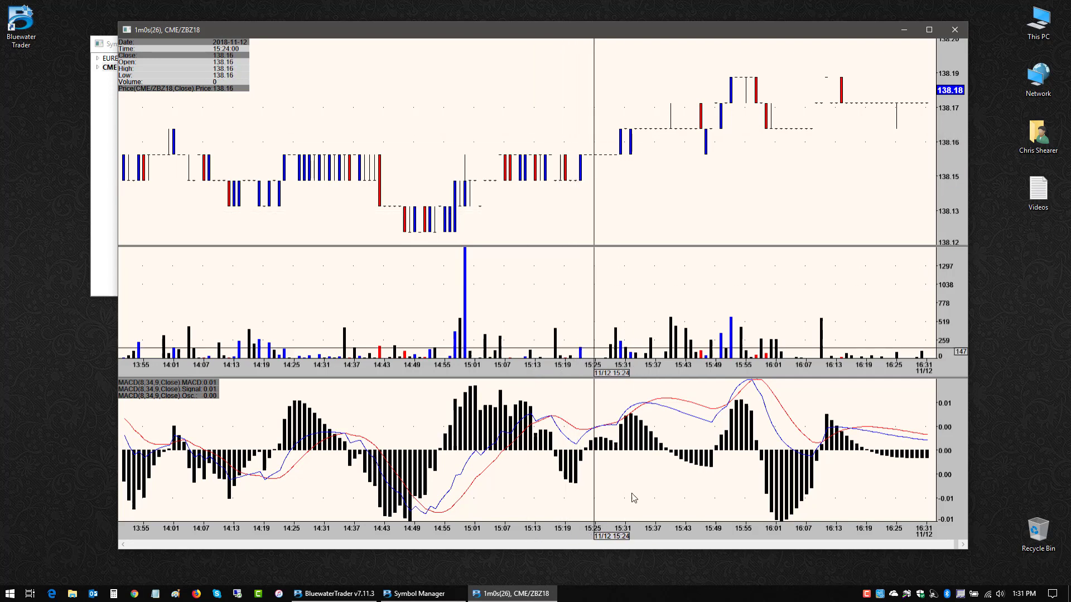
# Step: Remove the volume pane from the ZBZ18 chart via View > Remove View
pyautogui.rightClick(534, 288)
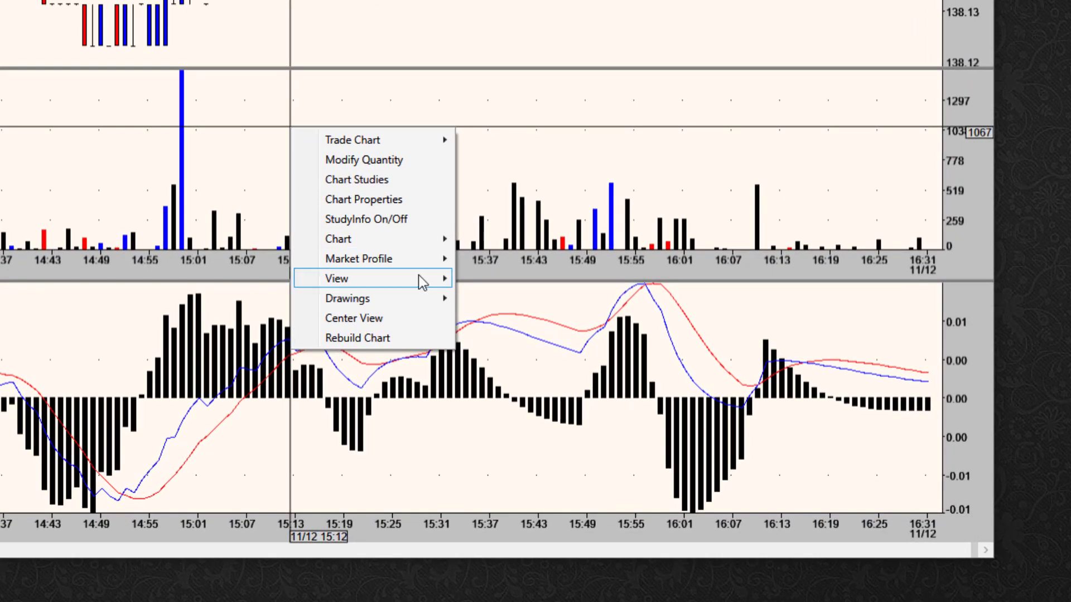
pyautogui.moveTo(423, 280)
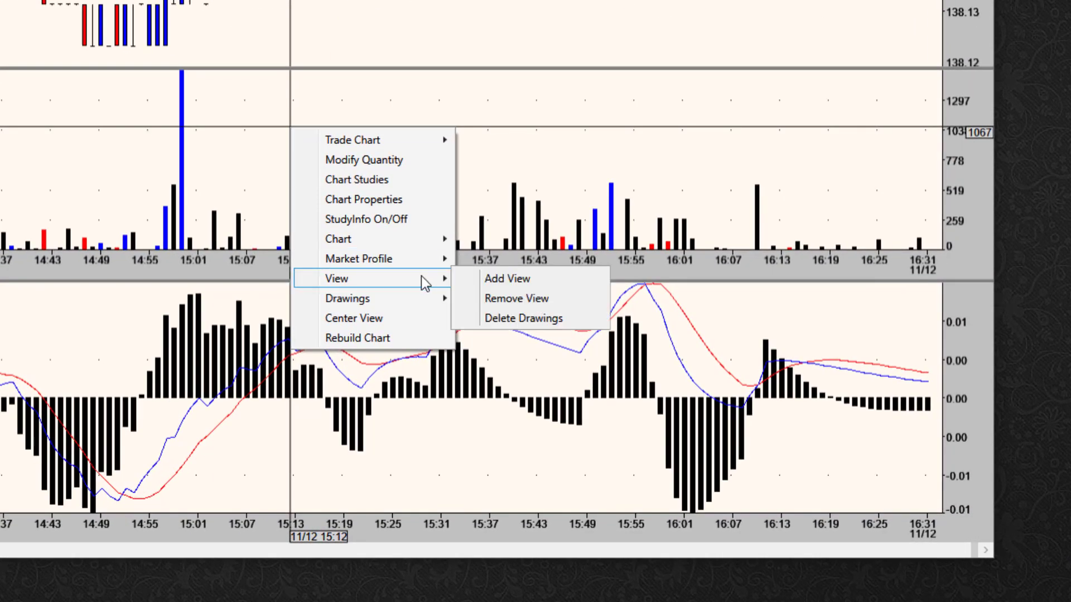
pyautogui.click(527, 302)
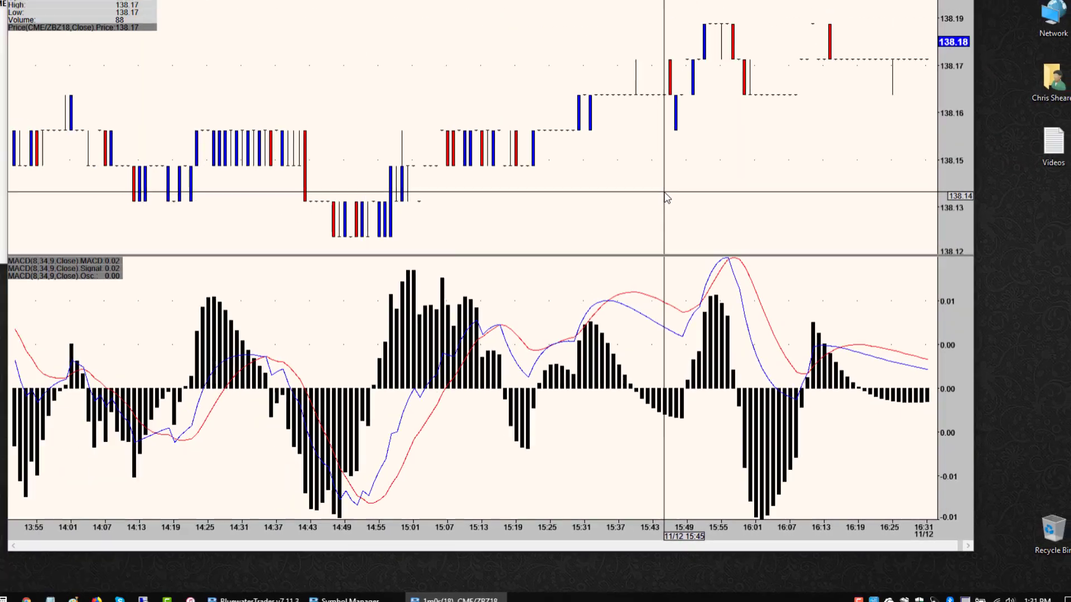